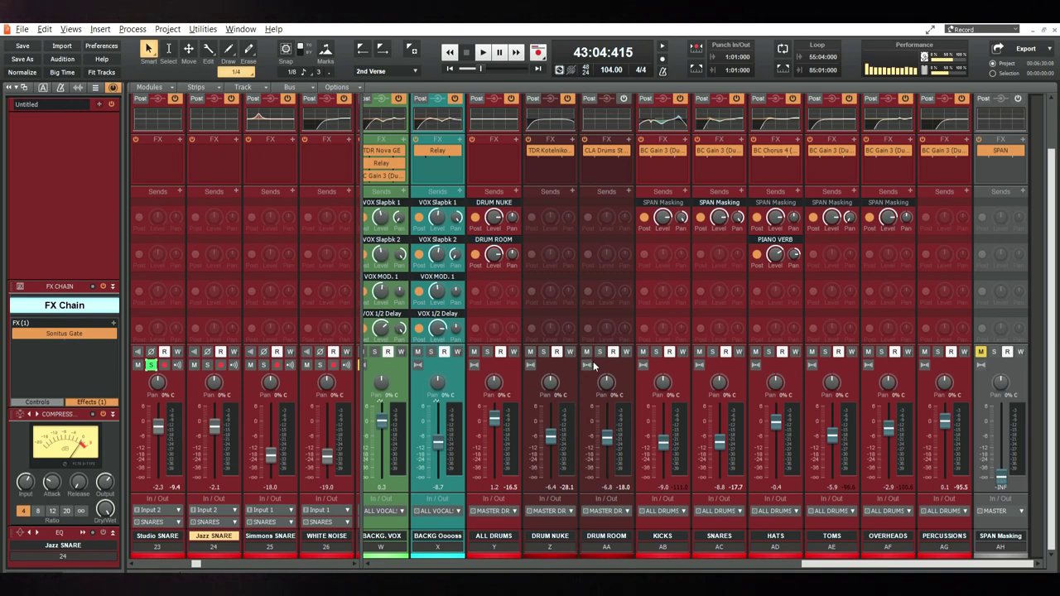
Start playback and solo the Studio, Jazz and Simmons SNARE tracks together with WHITE NOISE
key(space)
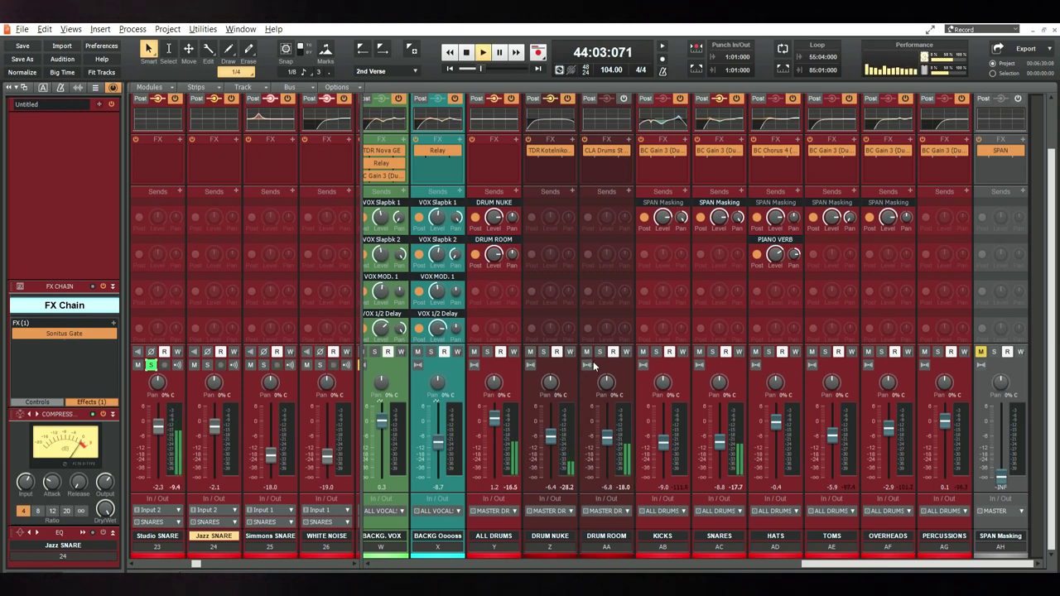
click(207, 365)
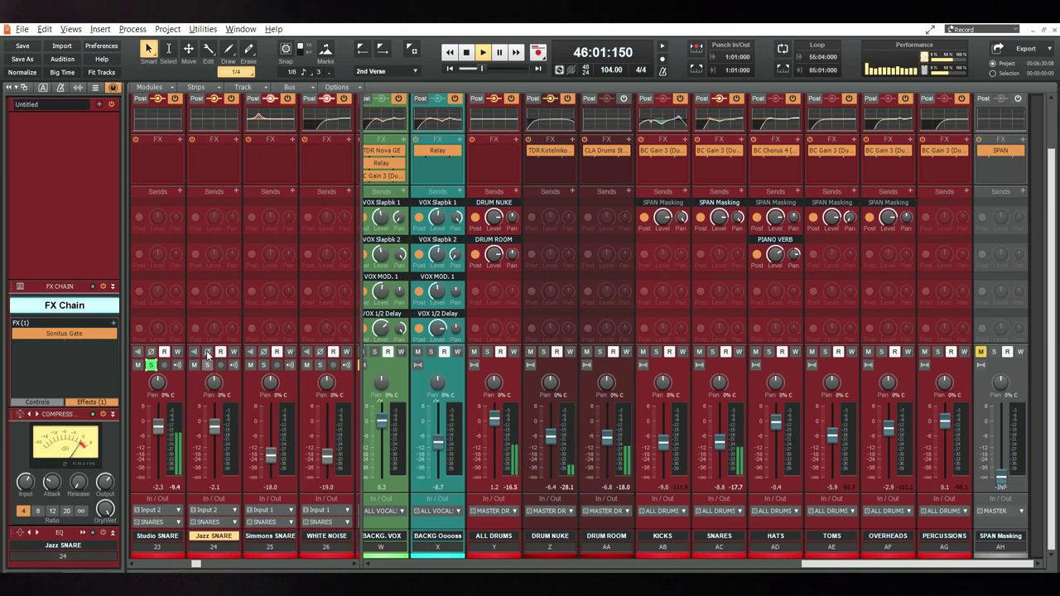
click(151, 365)
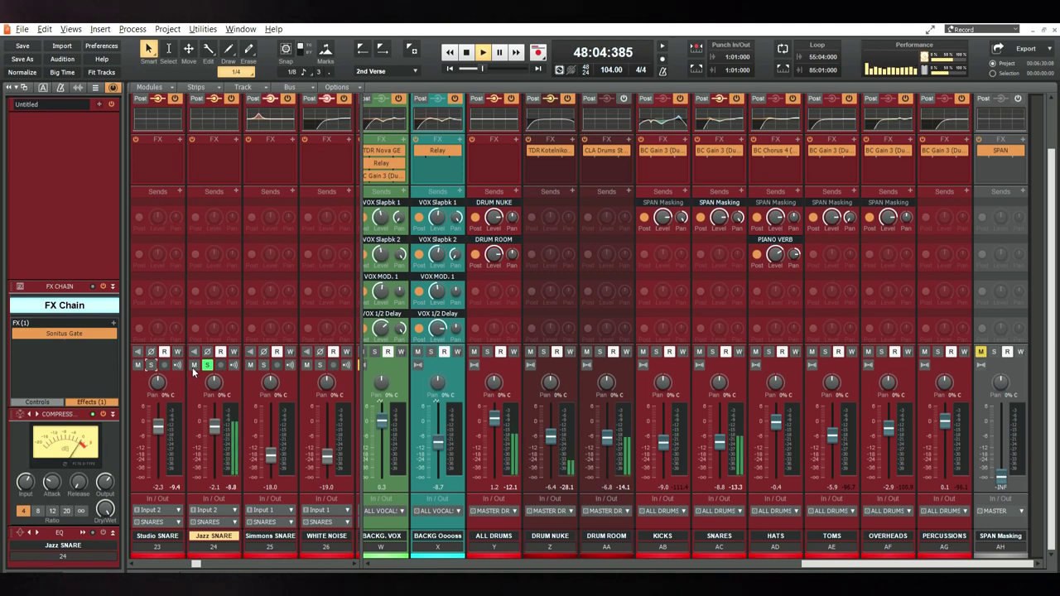
click(263, 365)
click(207, 365)
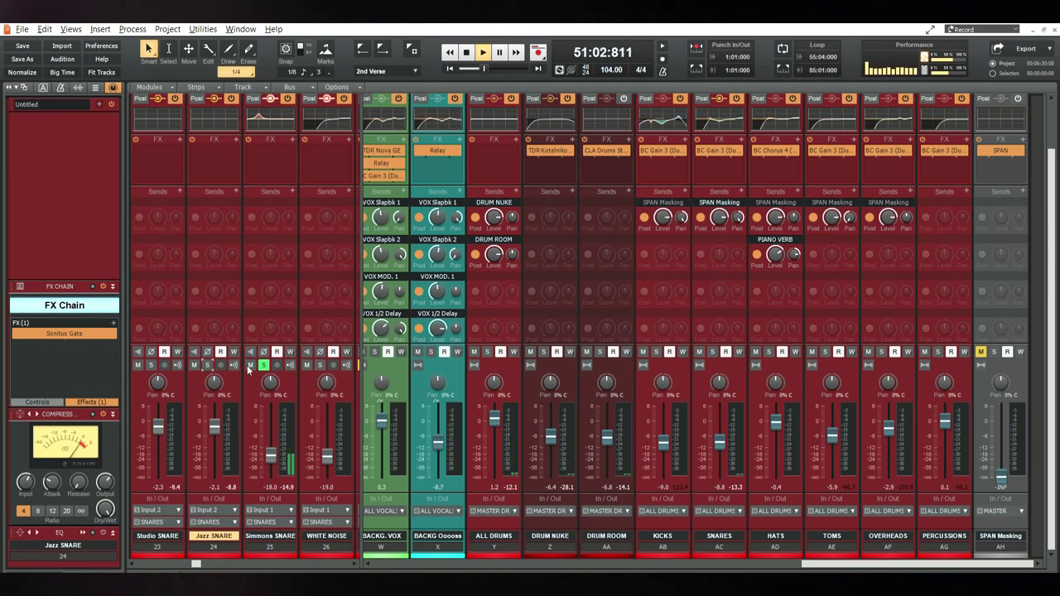
click(320, 365)
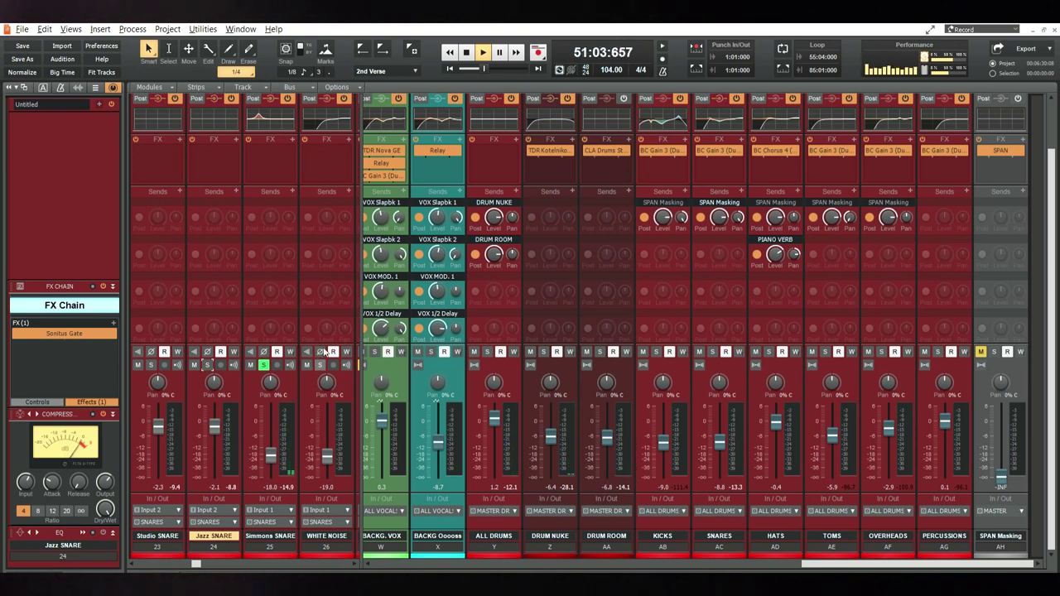
click(264, 365)
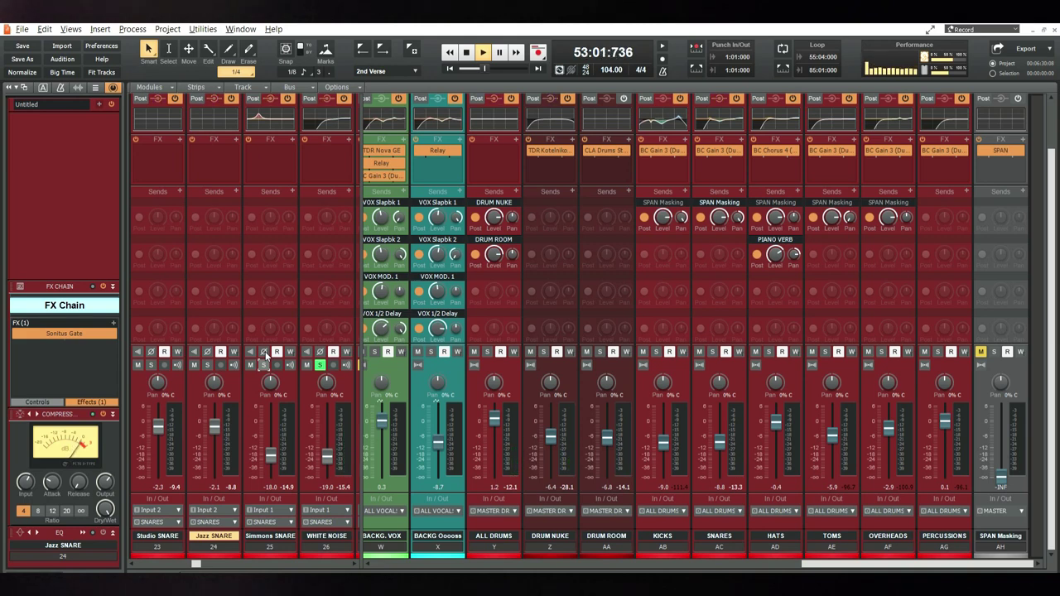
click(263, 364)
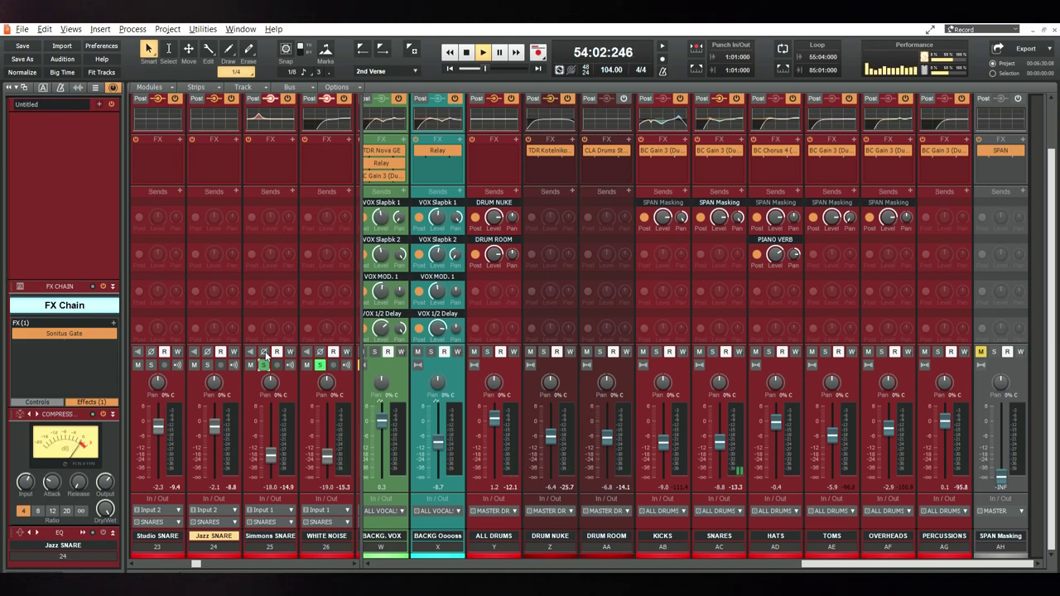
click(207, 366)
click(150, 365)
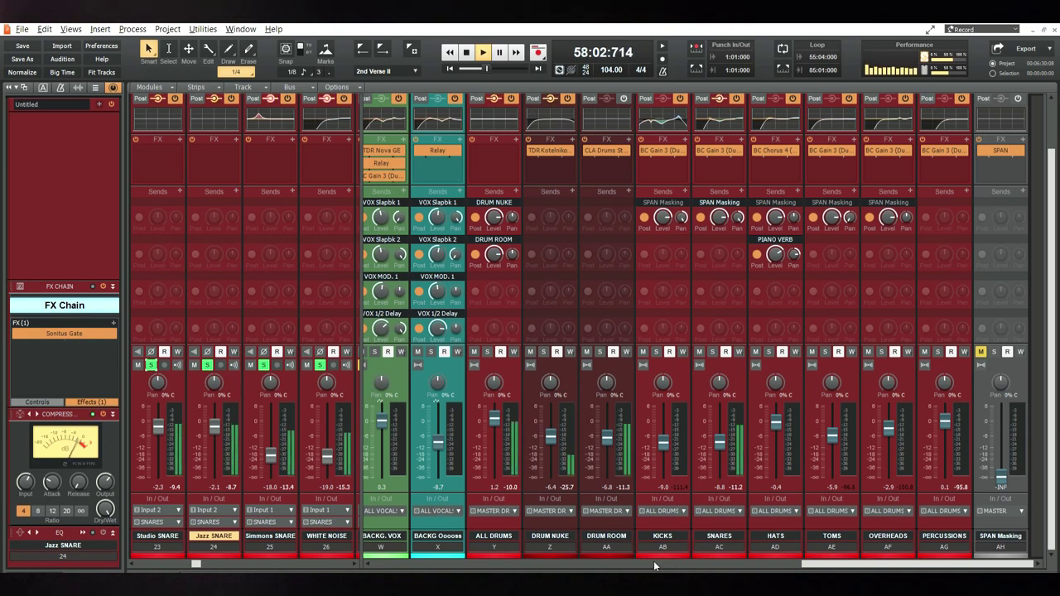
Un-bypass CLA Drums Stereo in the SNARES bus inspector and stop playback
click(723, 523)
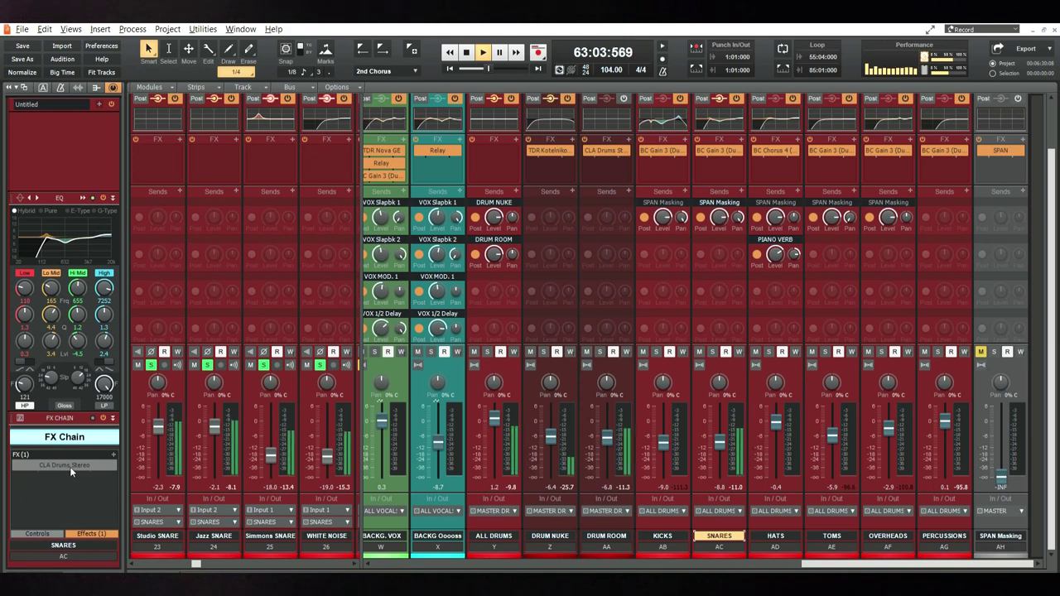
click(16, 460)
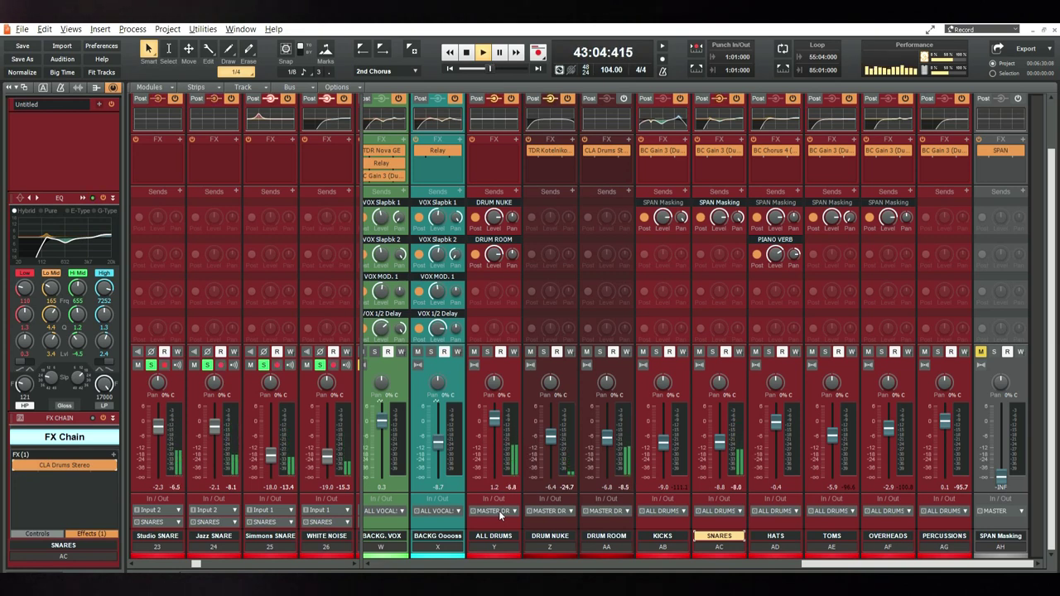
key(space)
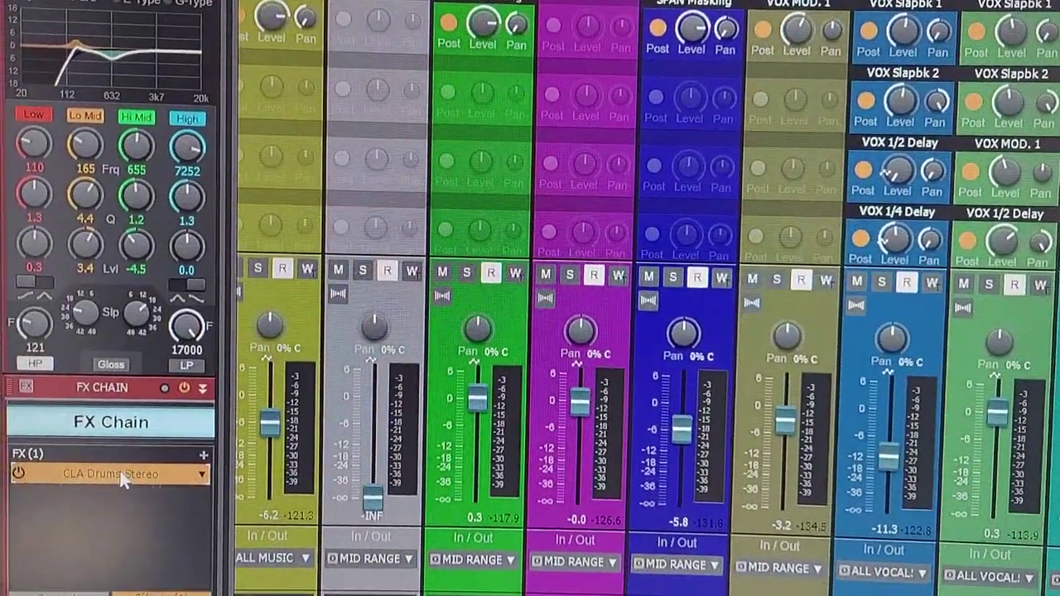
Open CLA Drums Stereo, nudge the bass level, and switch compression off after trying SPANK and WALL
click(116, 479)
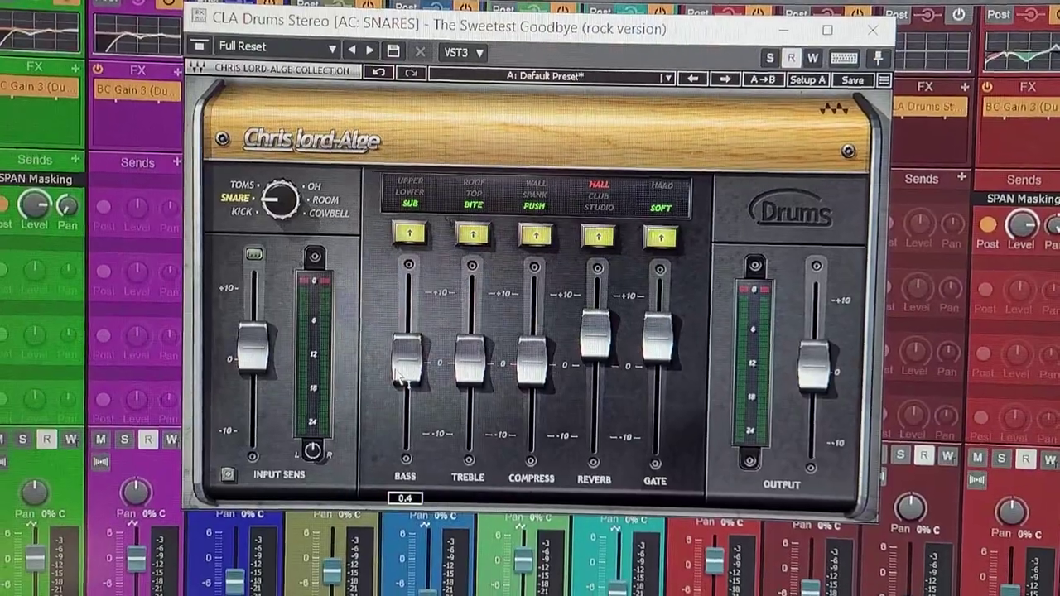
mouse_move(385, 418)
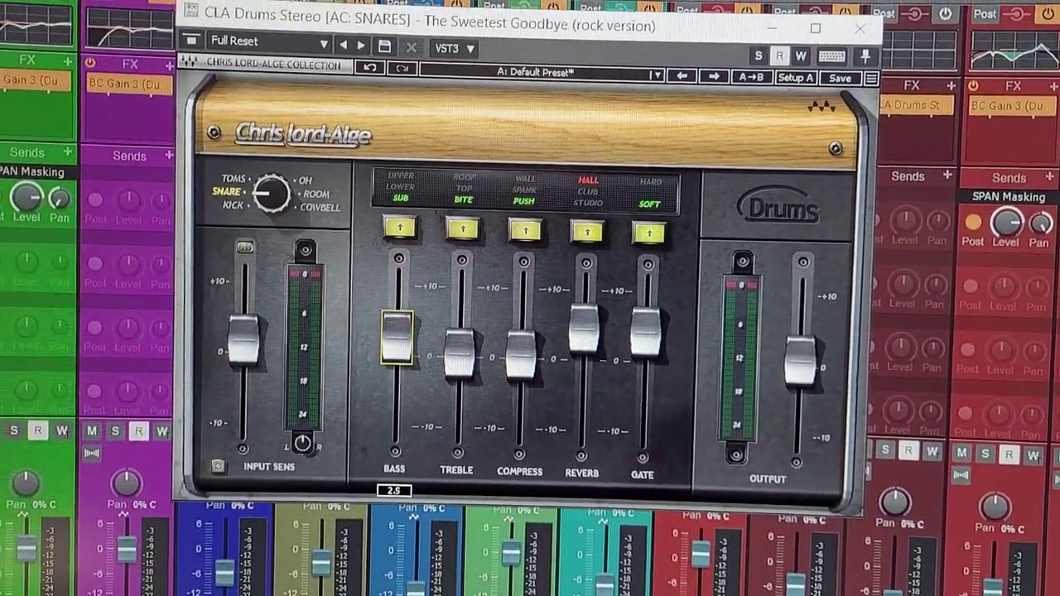
mouse_move(377, 368)
mouse_down()
mouse_move(386, 324)
mouse_move(378, 300)
mouse_move(382, 352)
mouse_up()
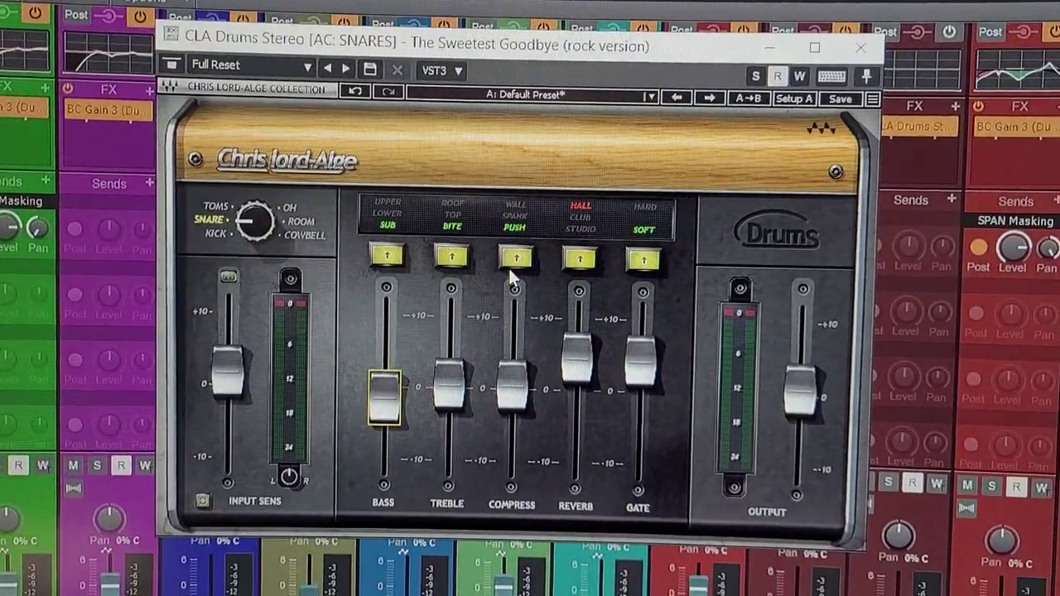
click(512, 263)
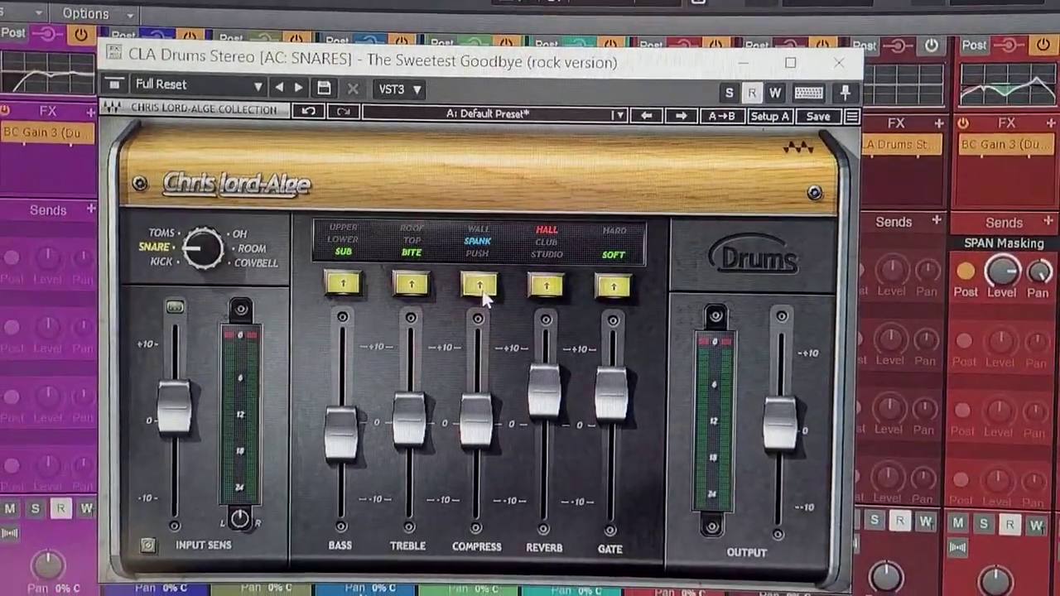
click(481, 290)
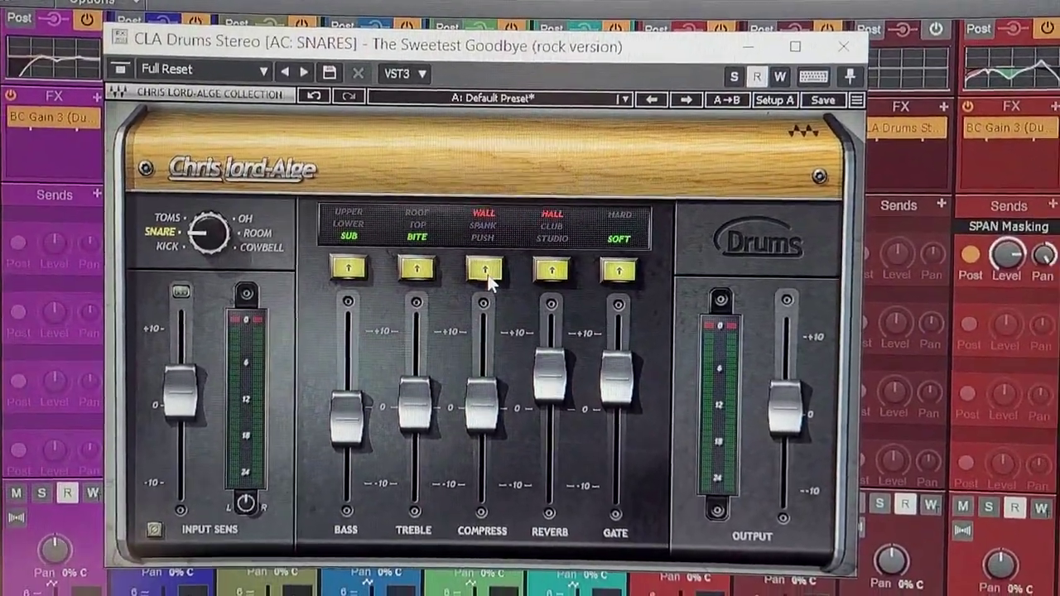
click(481, 290)
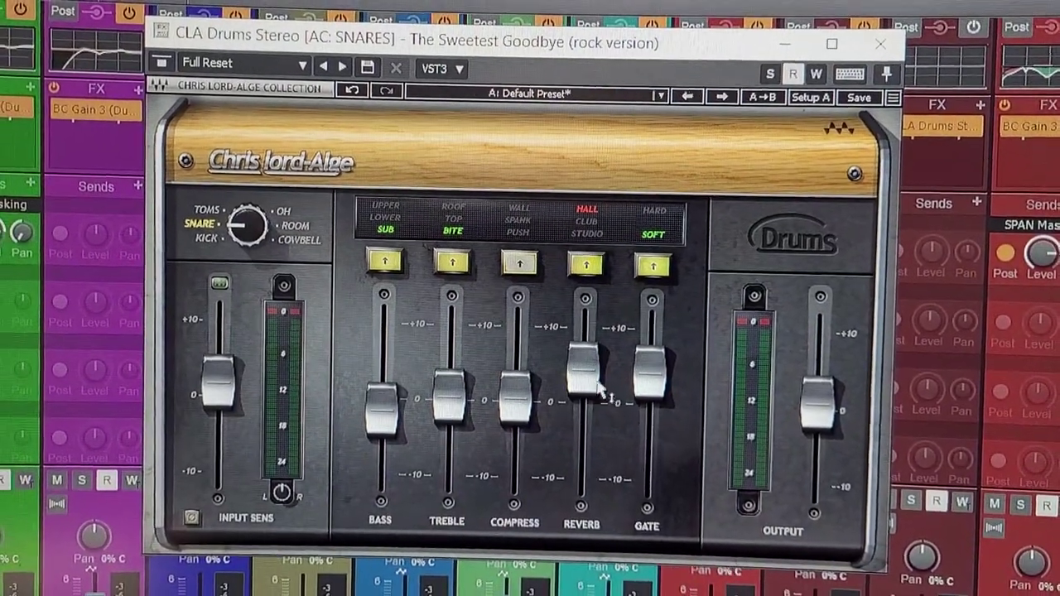
Set reverb to about -4.6, gate to about -1.1, and the drum source type to ROOM
drag(597, 386, 598, 345)
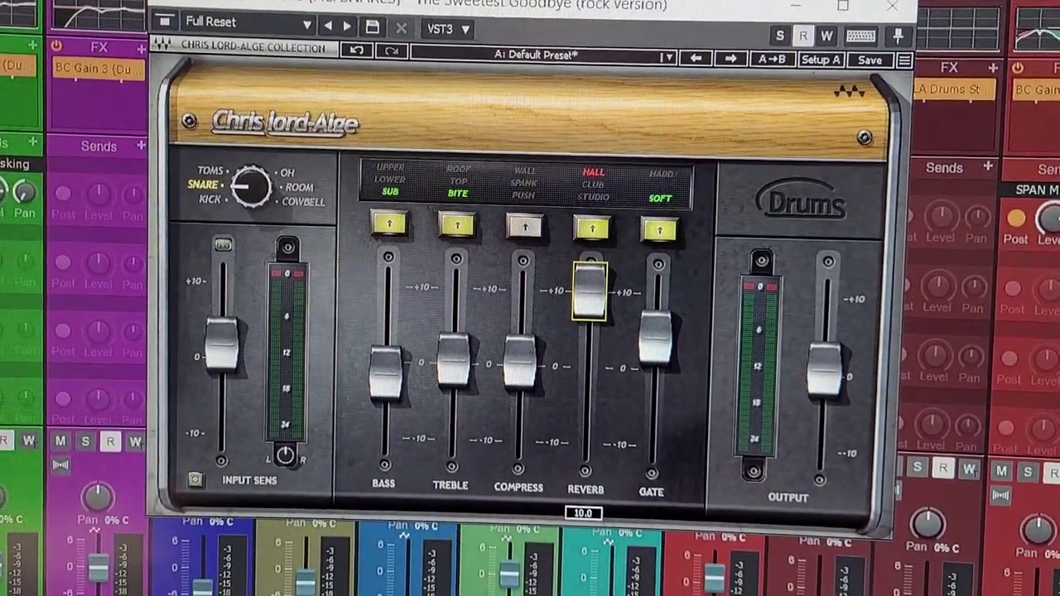
drag(589, 291, 588, 401)
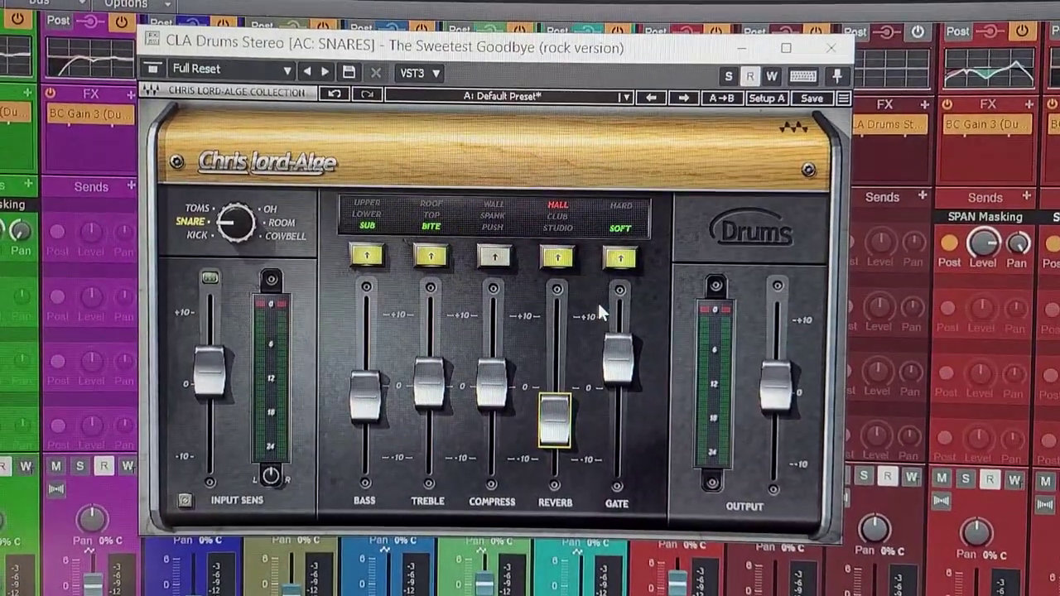
click(636, 352)
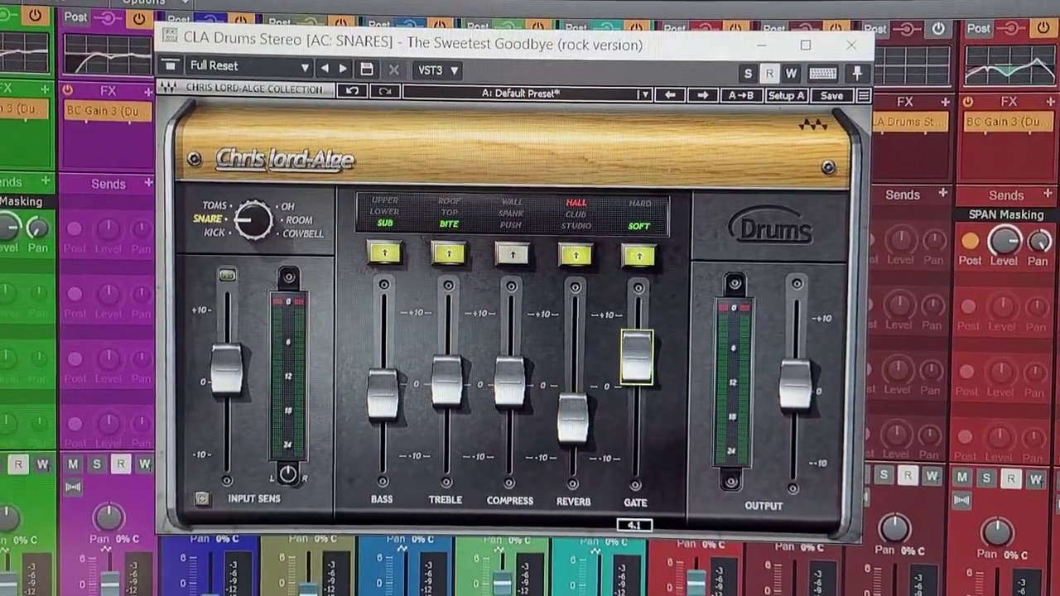
drag(636, 356, 635, 393)
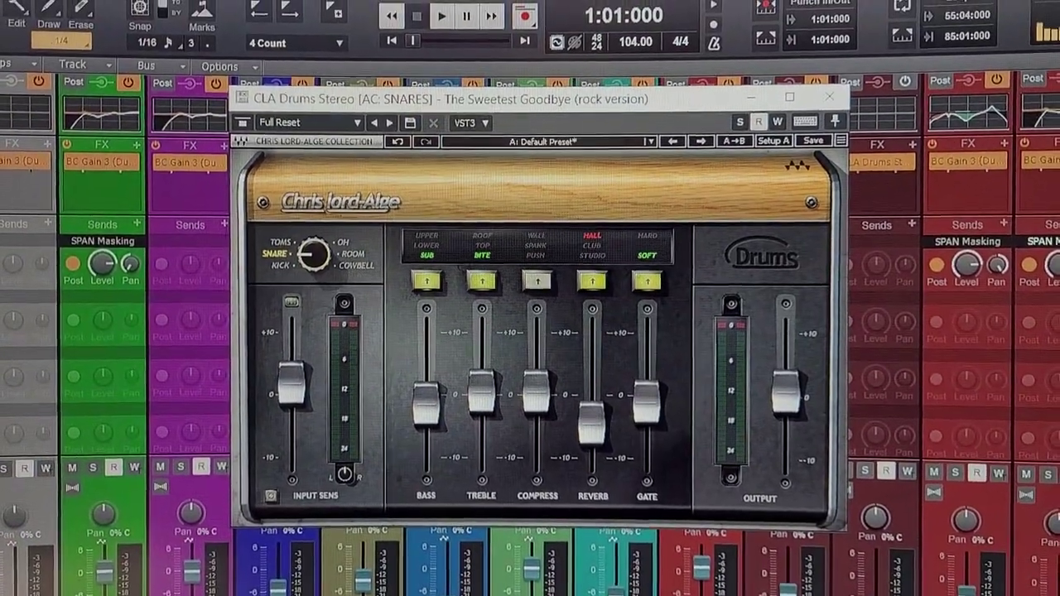
click(280, 265)
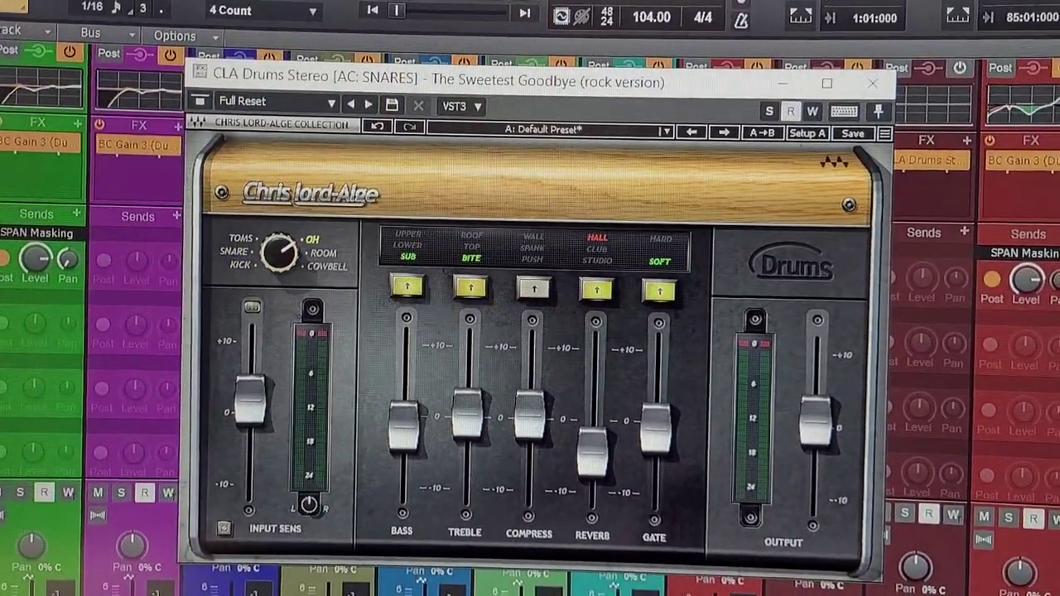
click(323, 252)
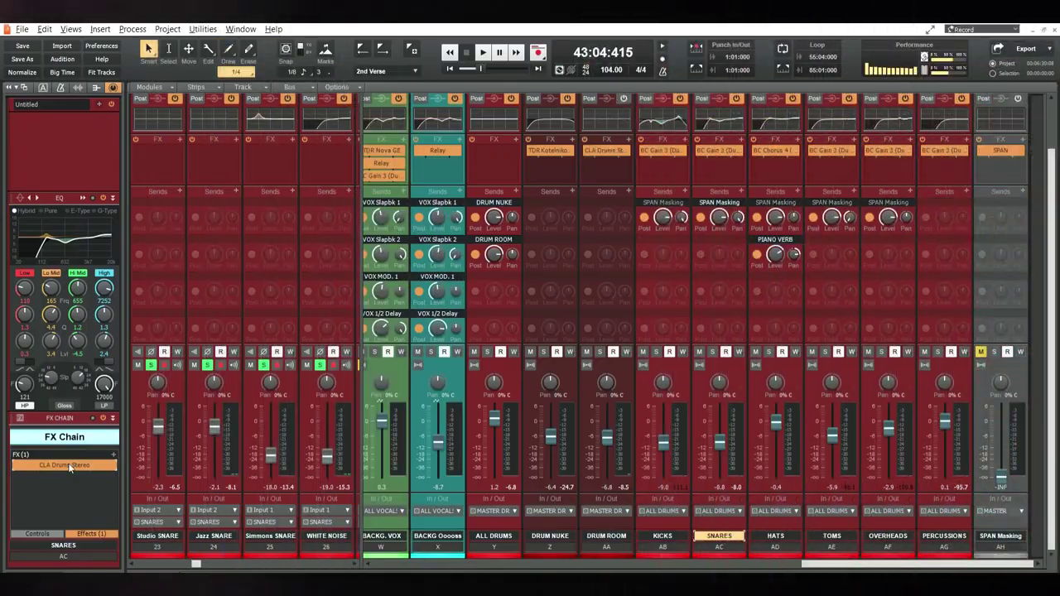
Start and stop the song several times to audition the snare, leaving it playing
key(space)
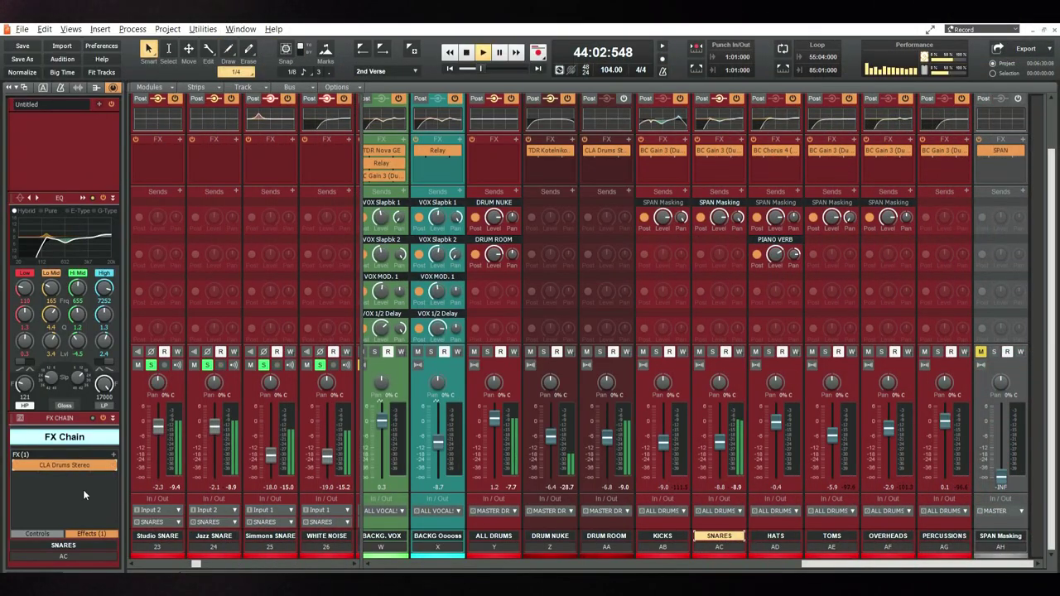
key(space)
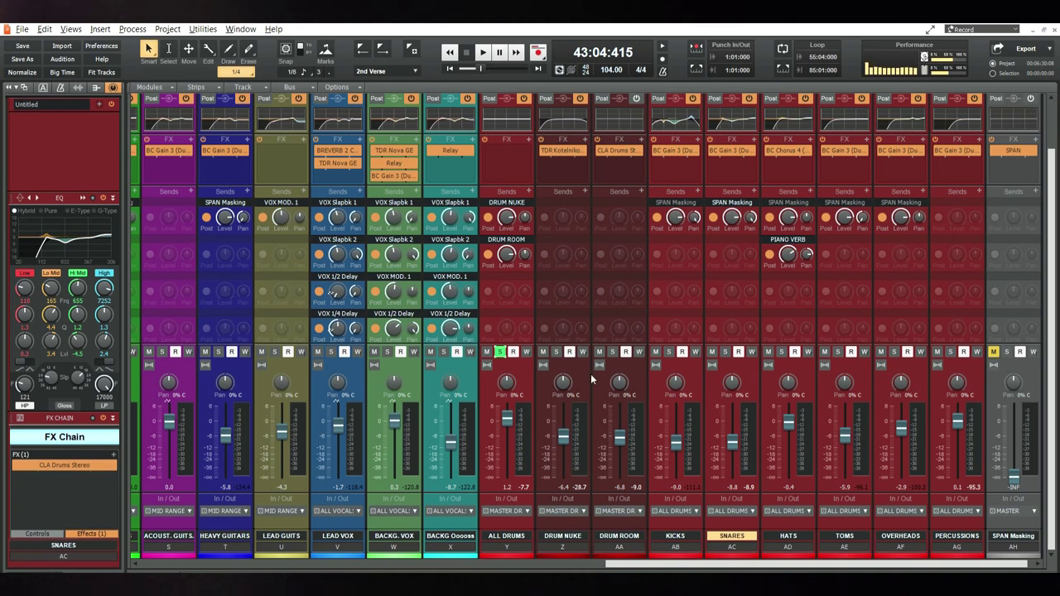
key(space)
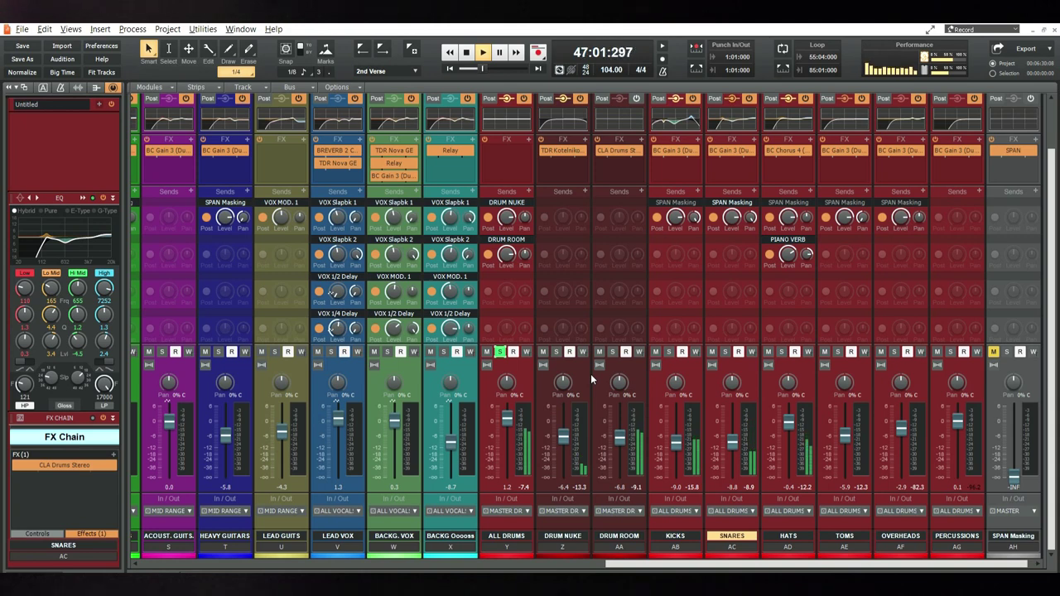
key(space)
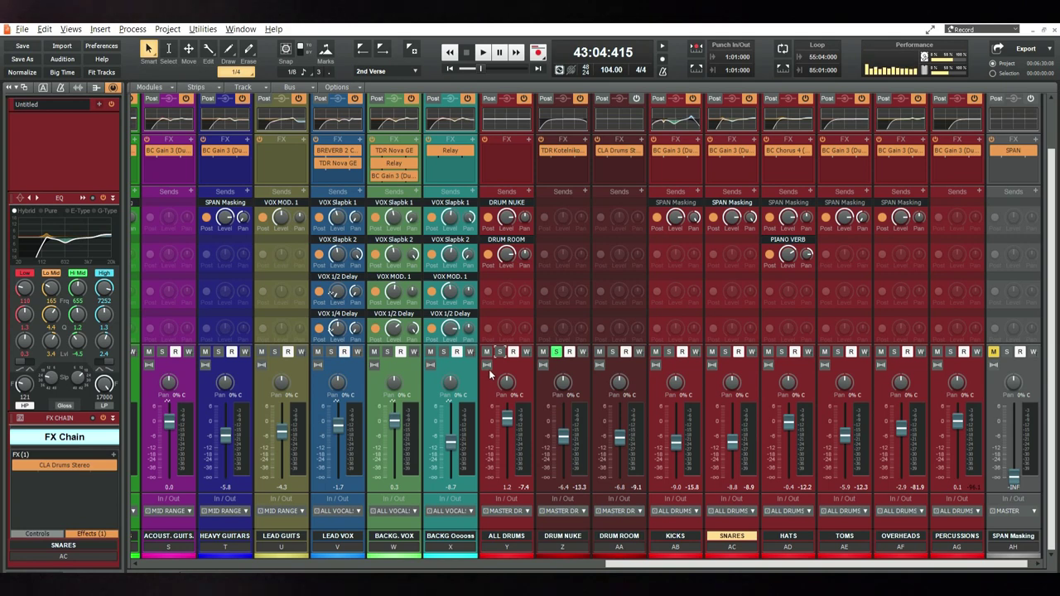
key(space)
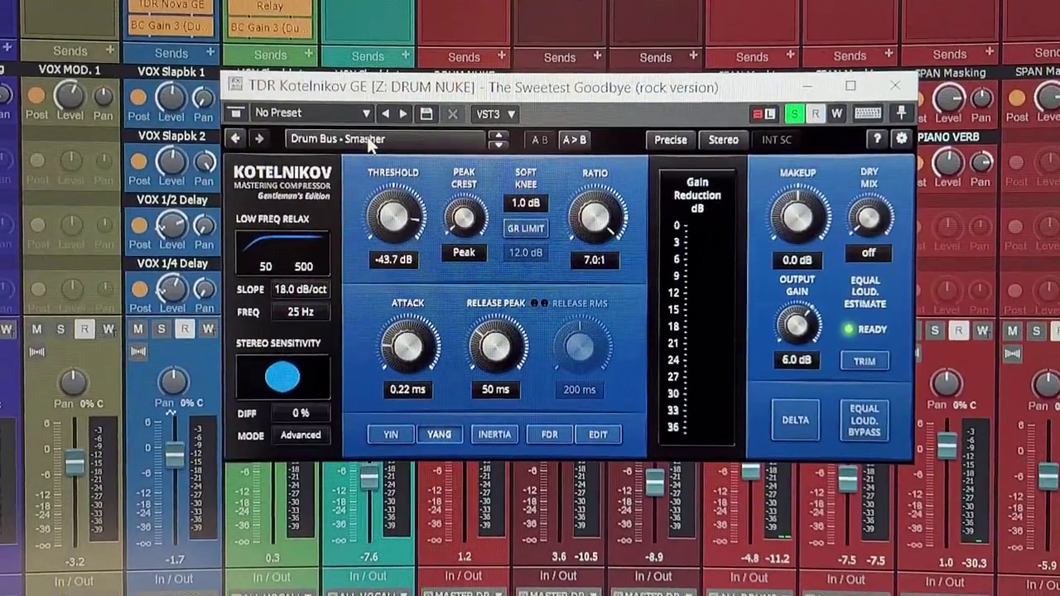
click(365, 138)
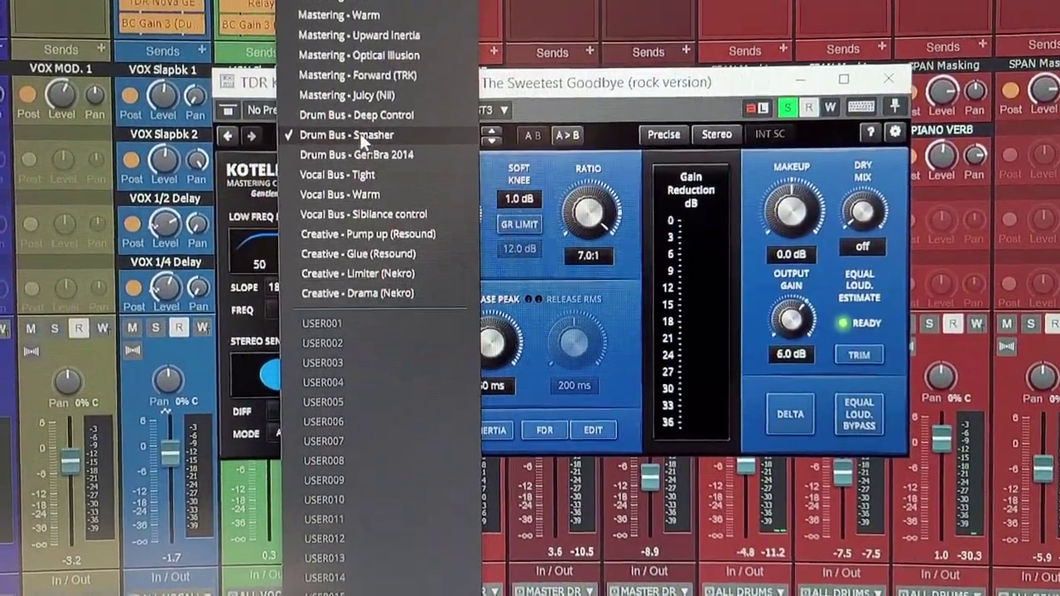
click(356, 133)
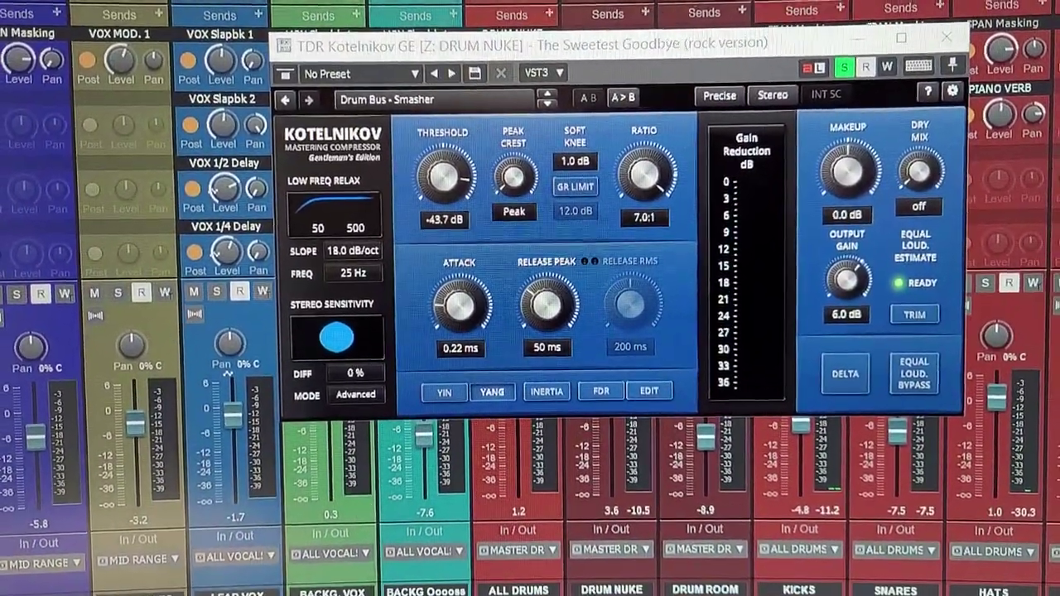
key(space)
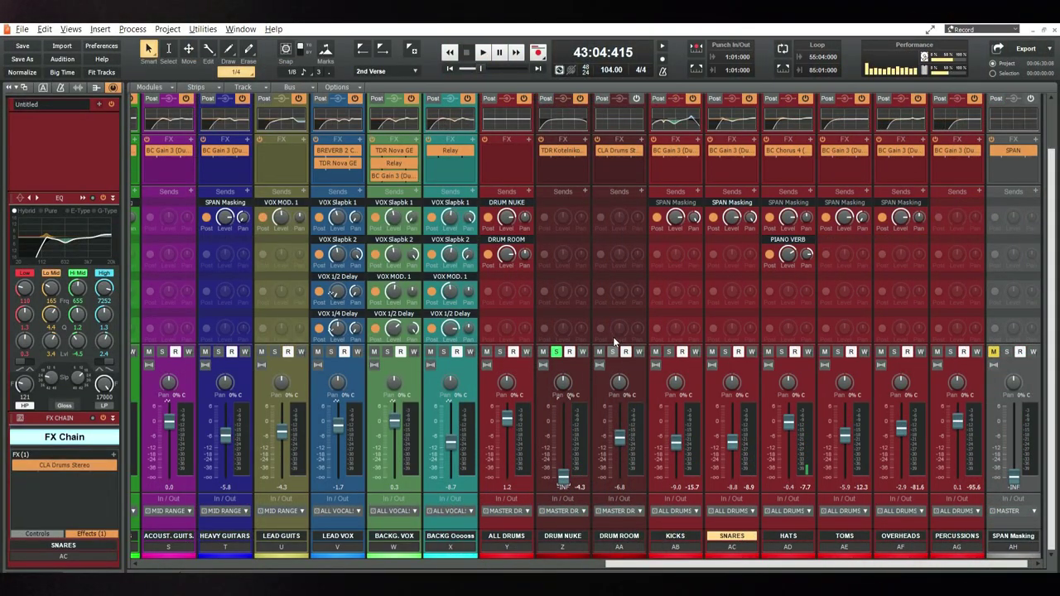
Open CLA Drums on the Drum Room bus, start playback and raise the Drum Room fader
double_click(617, 150)
key(space)
drag(621, 432, 621, 421)
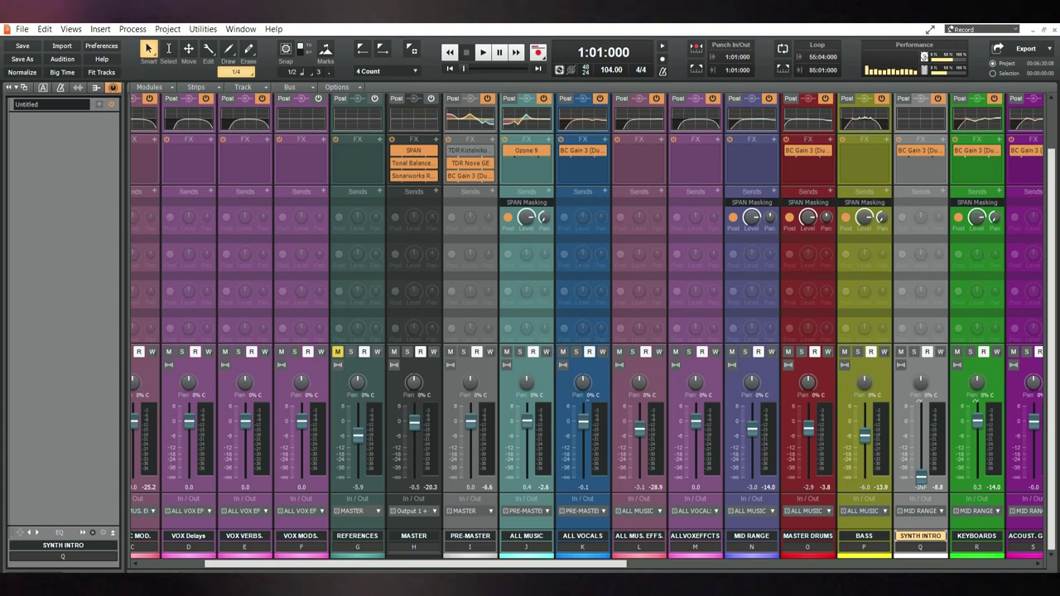
Switch from the mixer console to the track view with Alt+1
key(alt+1)
Zoom the timeline out over the whole song and enlarge the bus pane to list every bus
scroll(560, 348, down, 10)
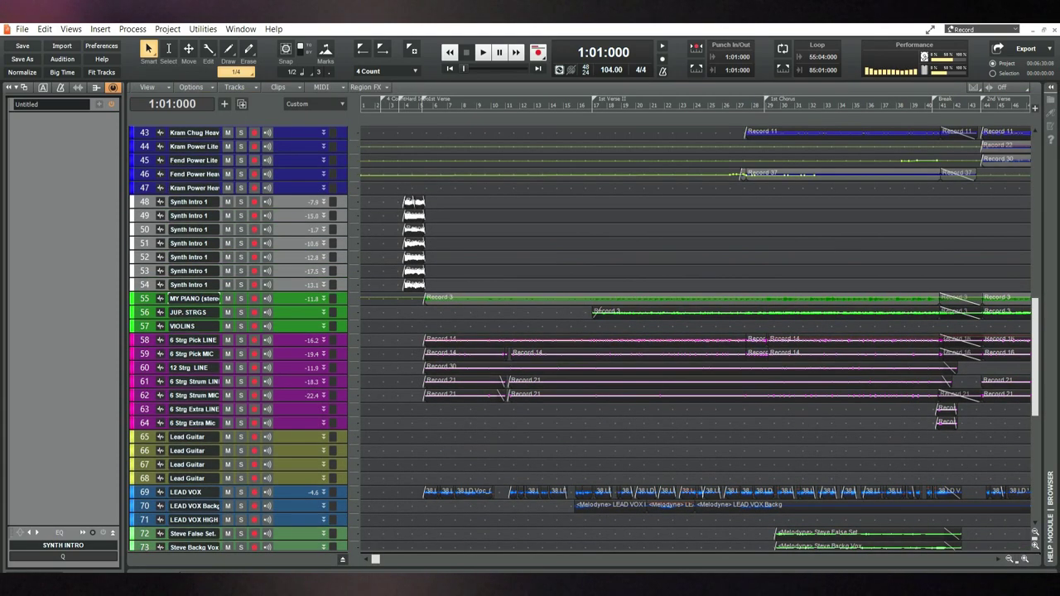
click(1009, 559)
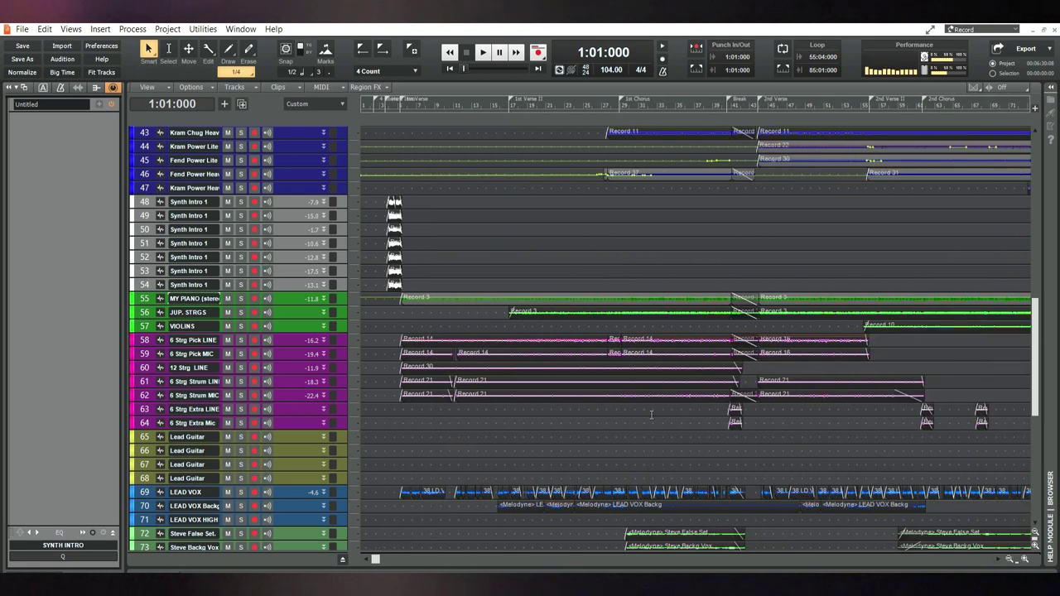
scroll(651, 414, down, 3)
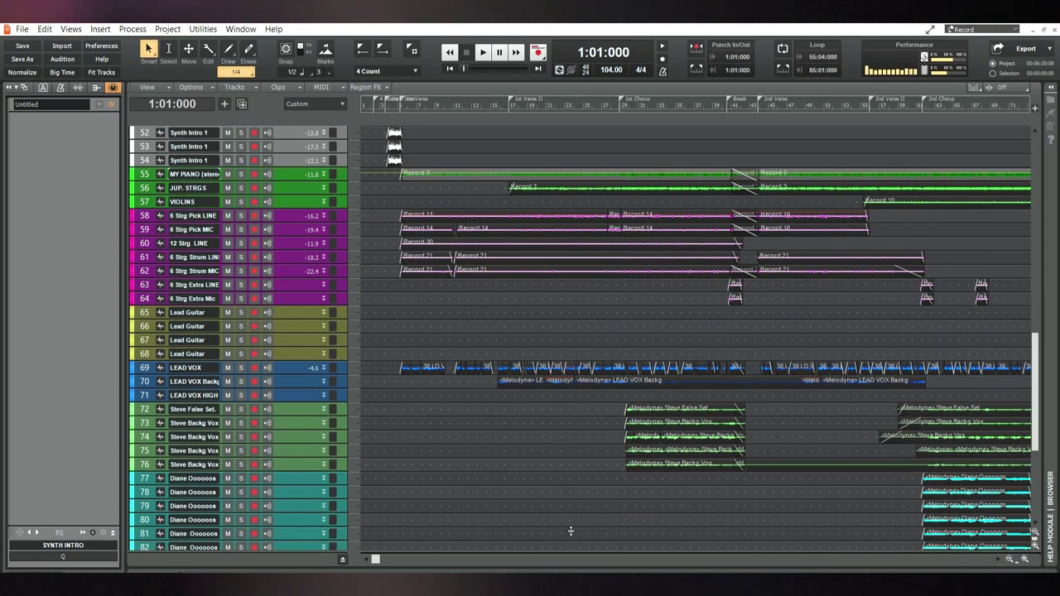
drag(570, 531, 571, 116)
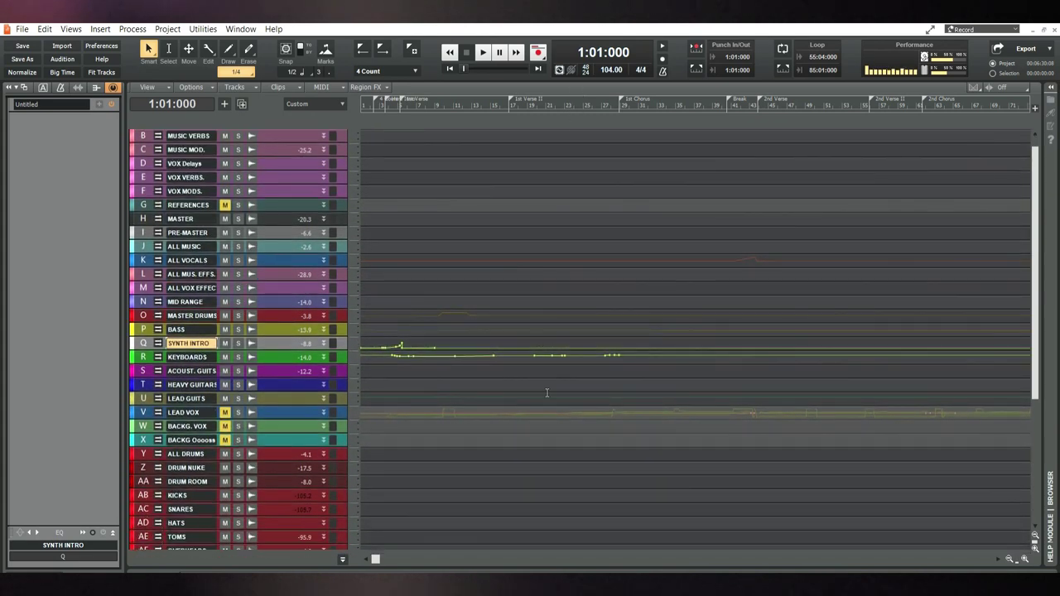
scroll(472, 493, down, 3)
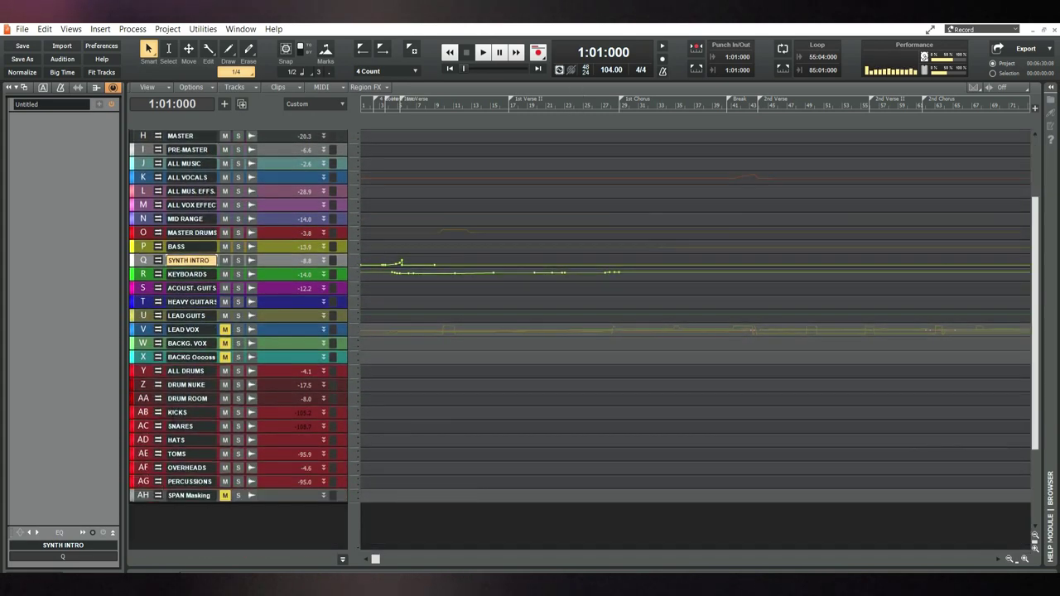
scroll(231, 401, up, 4)
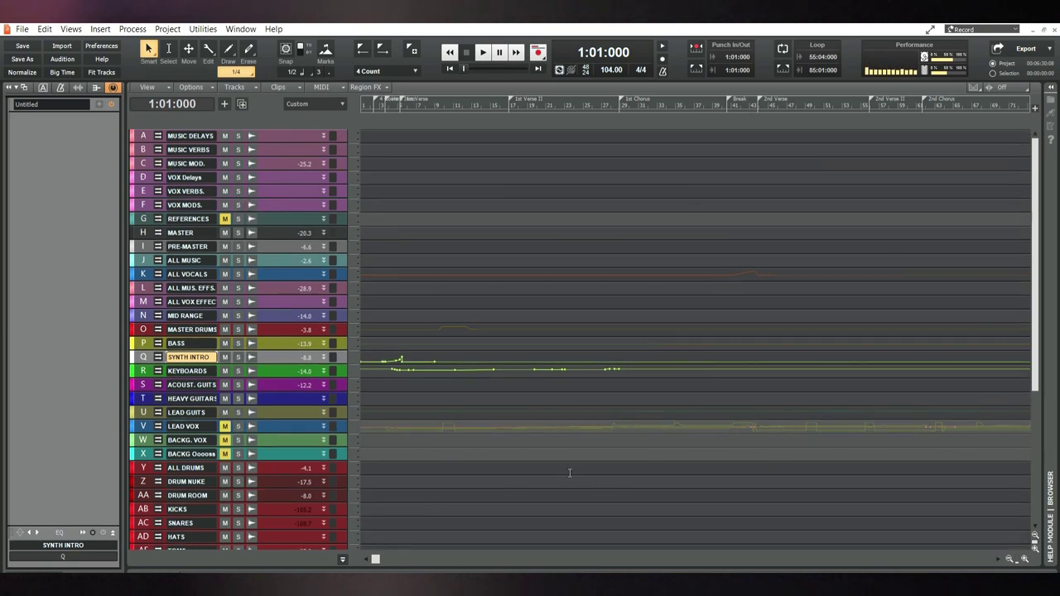
Make the tracks taller to reveal the Synth Intro and Keyboards volume envelopes
click(1034, 537)
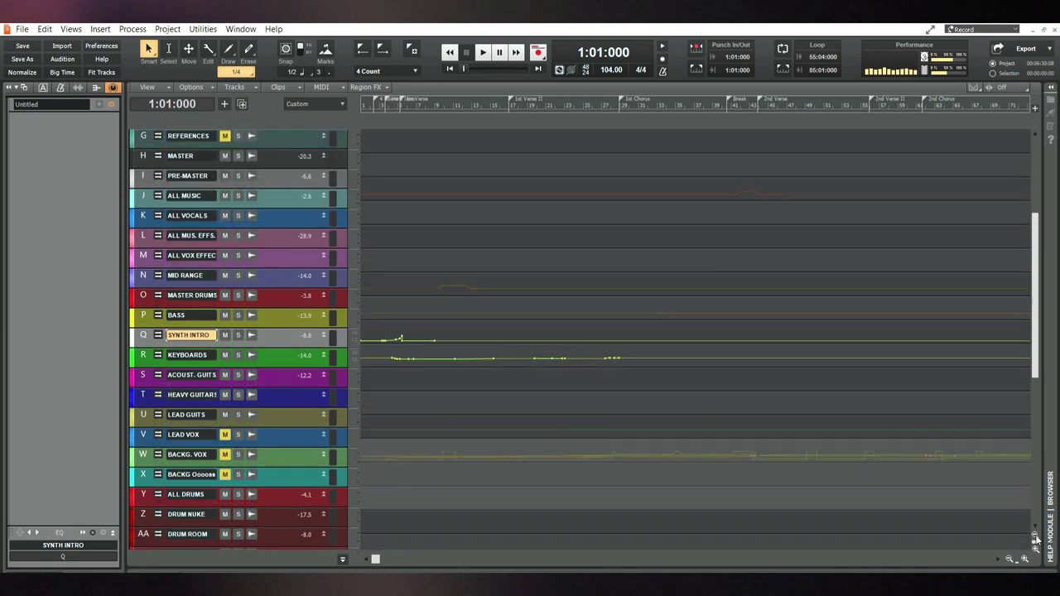
click(1034, 537)
click(1034, 536)
click(1034, 536)
click(1034, 536)
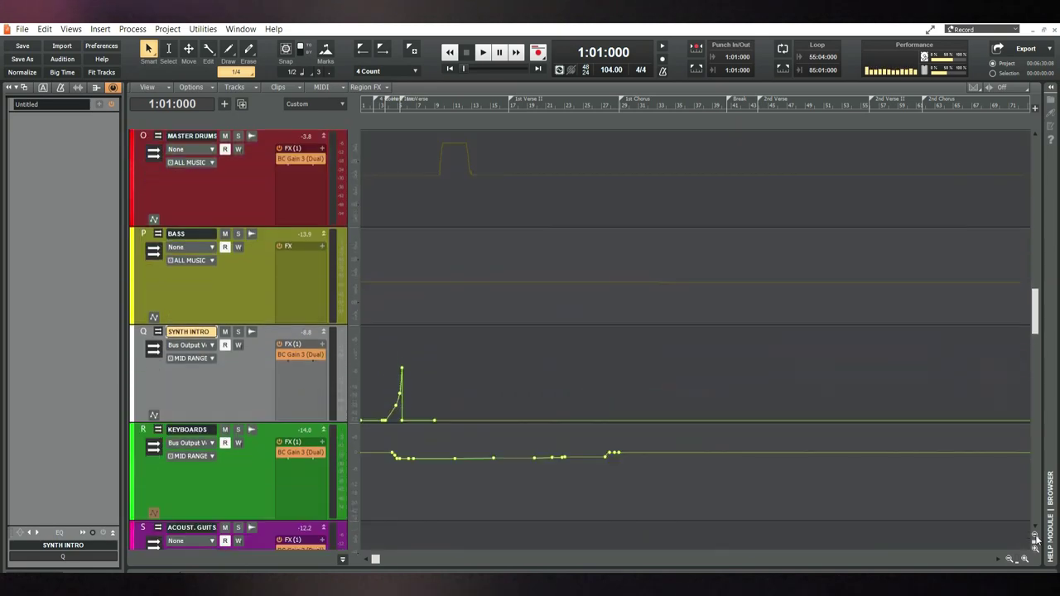
click(1034, 536)
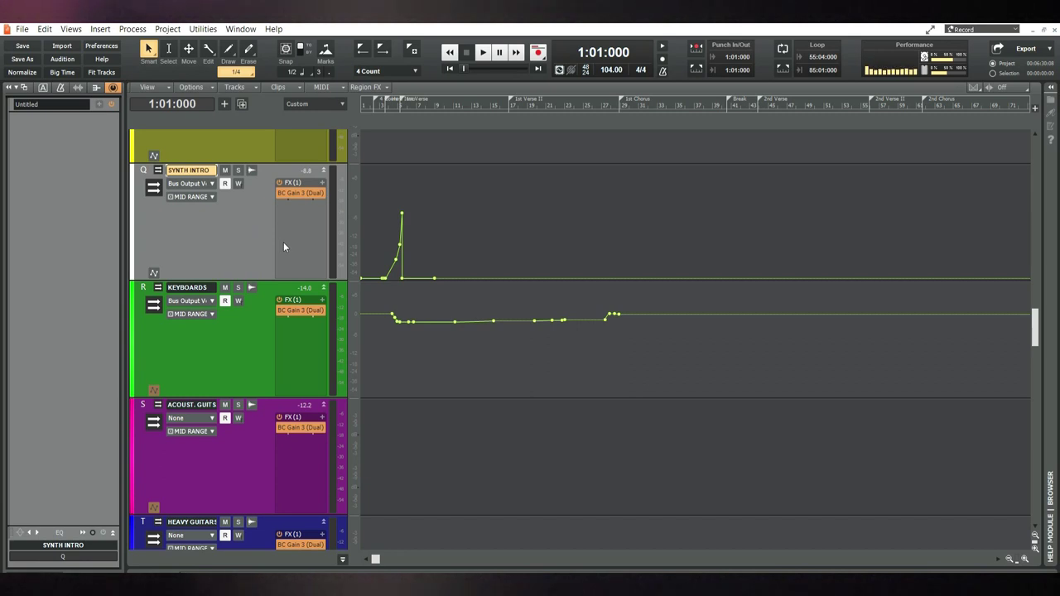
Play and stop the song to hear the automation, then return to the Console view
key(space)
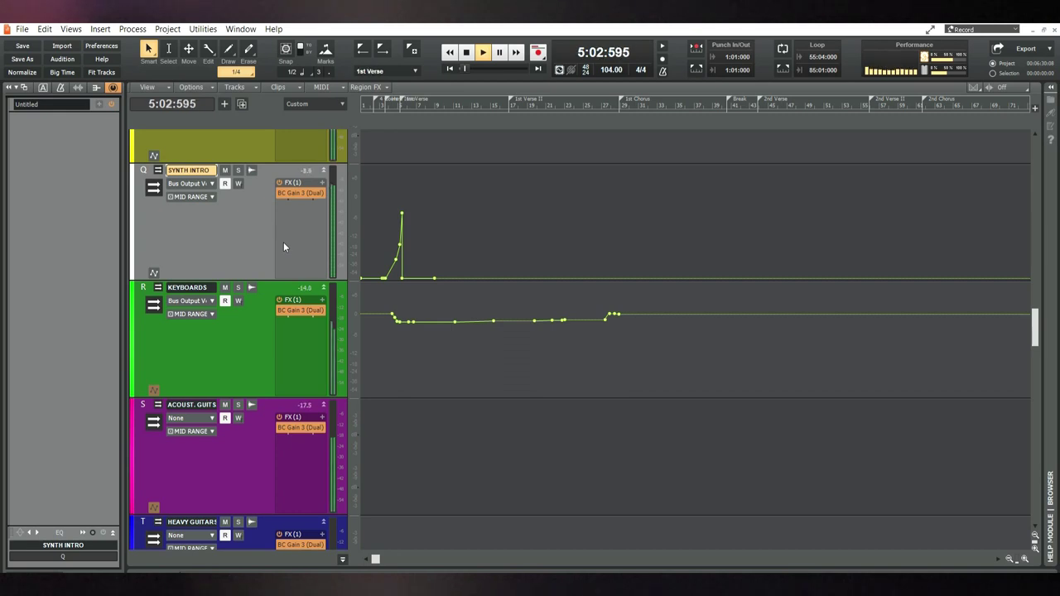
key(space)
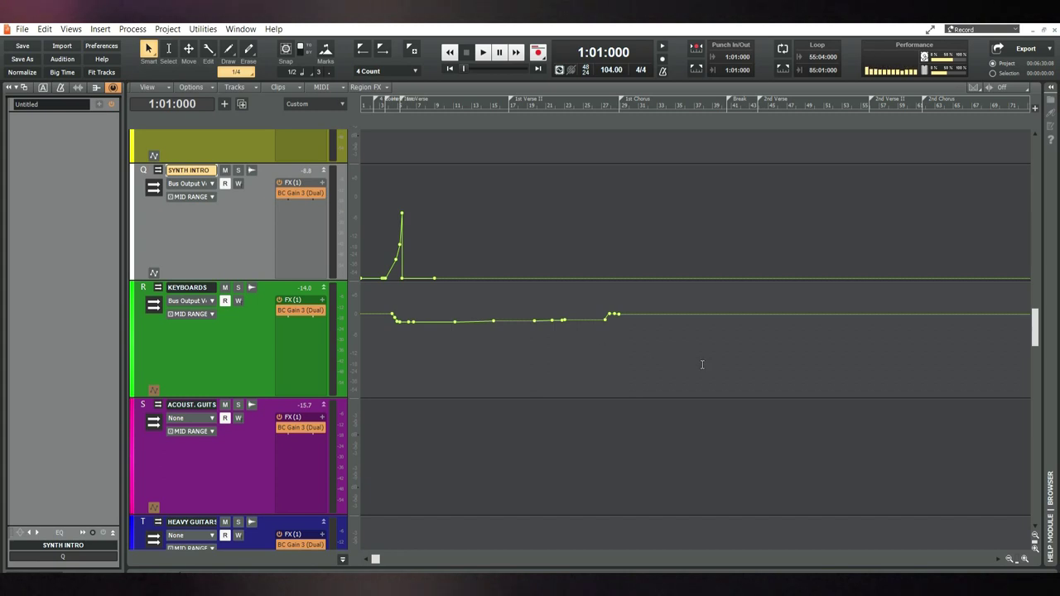
scroll(659, 366, down, 1)
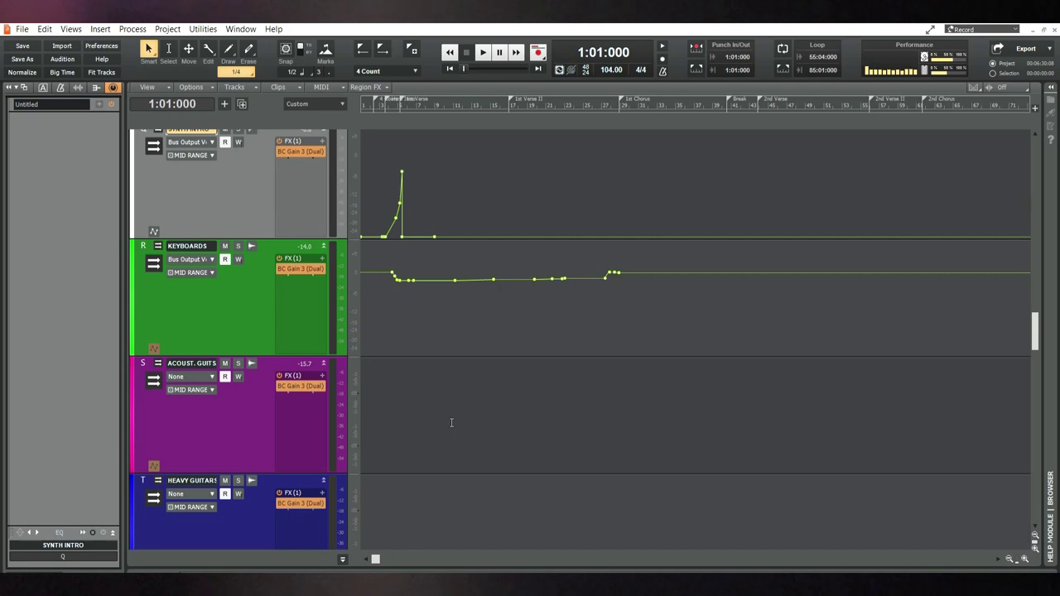
key(alt+2)
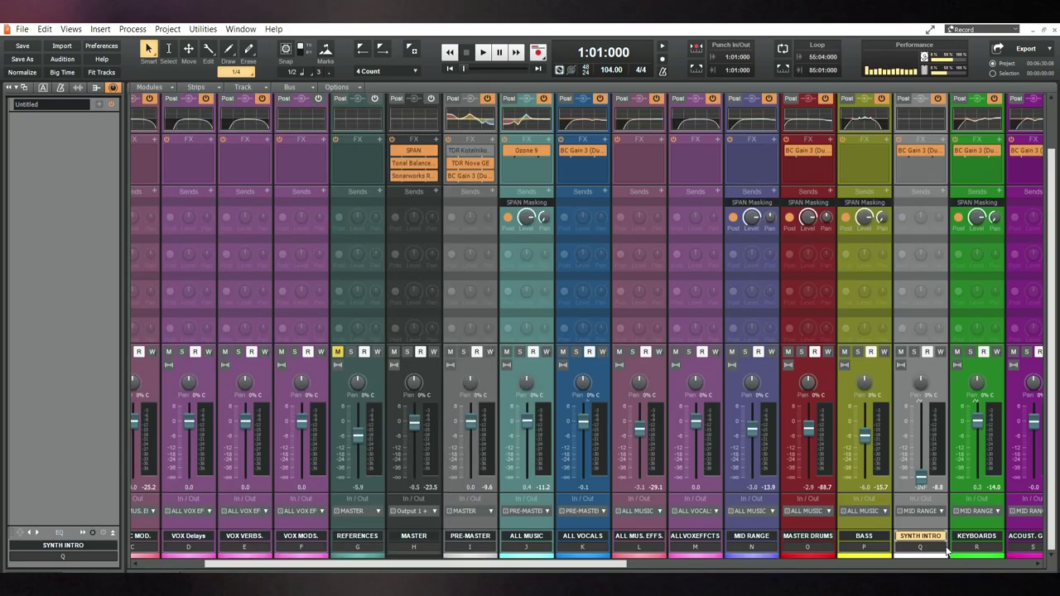
Write-enable ACOUST. GUITS. and record its fader pulled down and back up during playback
drag(617, 564, 807, 565)
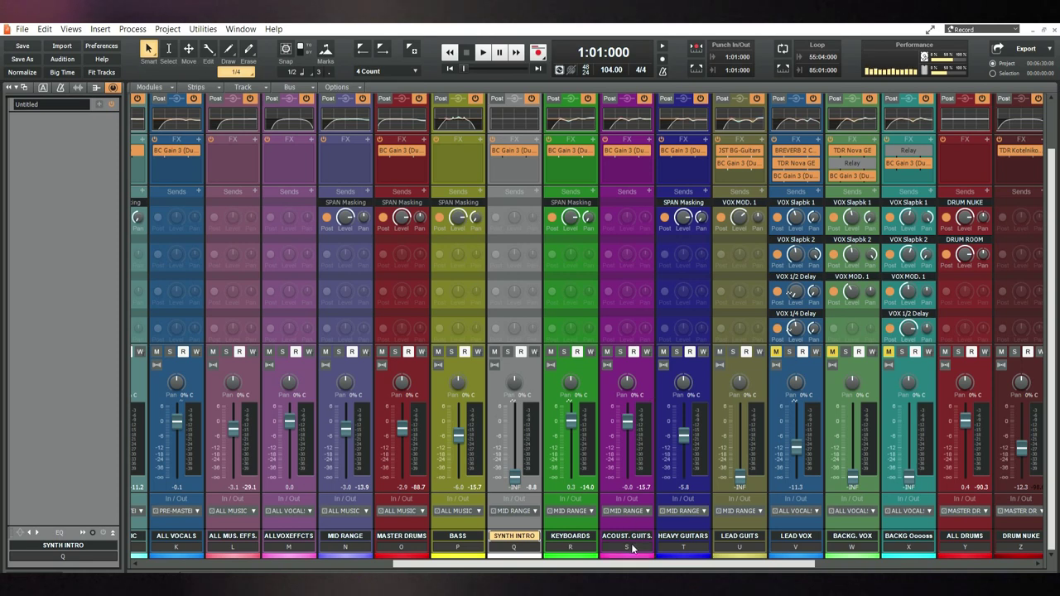
click(647, 352)
key(space)
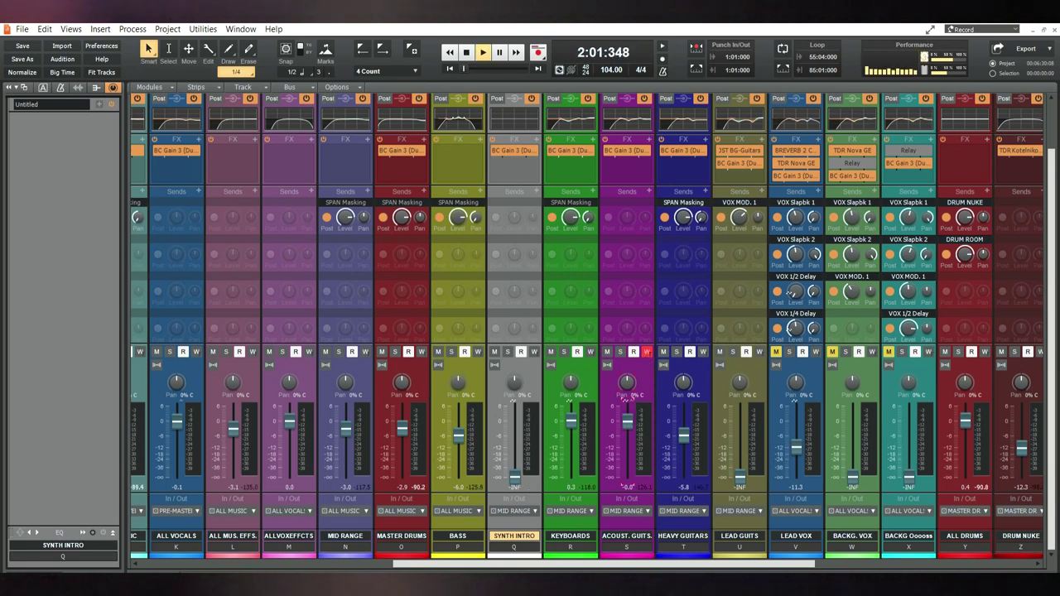
mouse_move(627, 420)
mouse_down()
mouse_move(627, 458)
mouse_move(626, 421)
mouse_move(627, 476)
mouse_up()
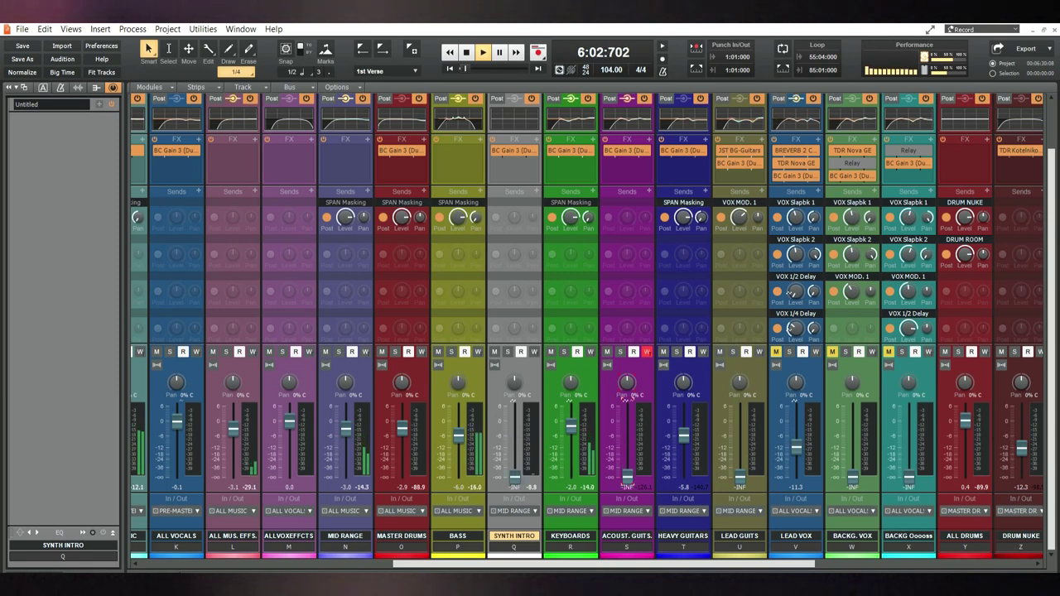
drag(627, 477, 627, 407)
key(space)
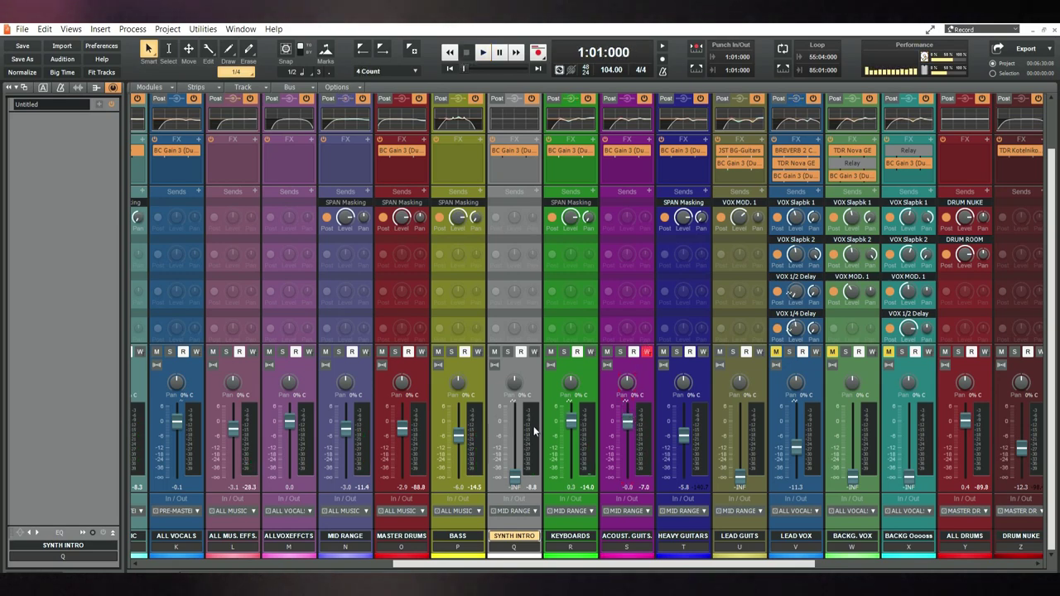
Inspect the new ACOUST. GUITS. volume envelope in the track view, then return to the console
key(alt+1)
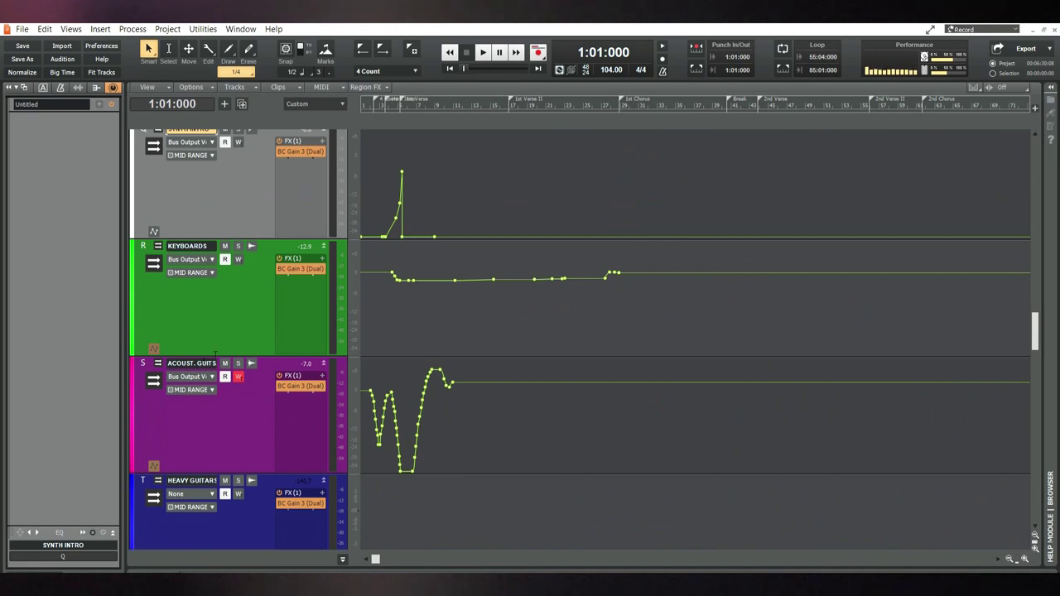
click(560, 395)
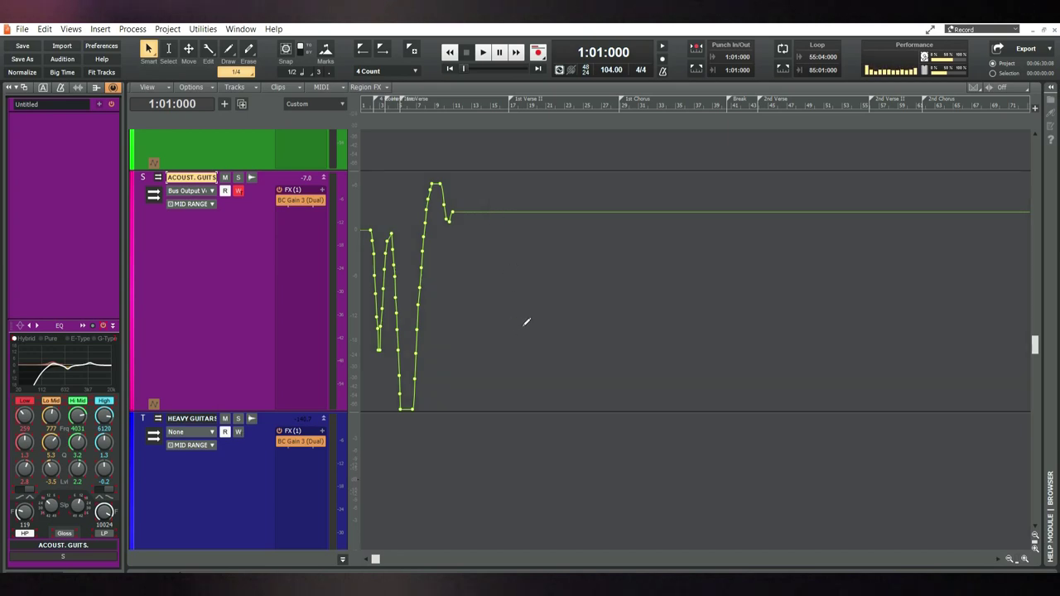
key(alt+2)
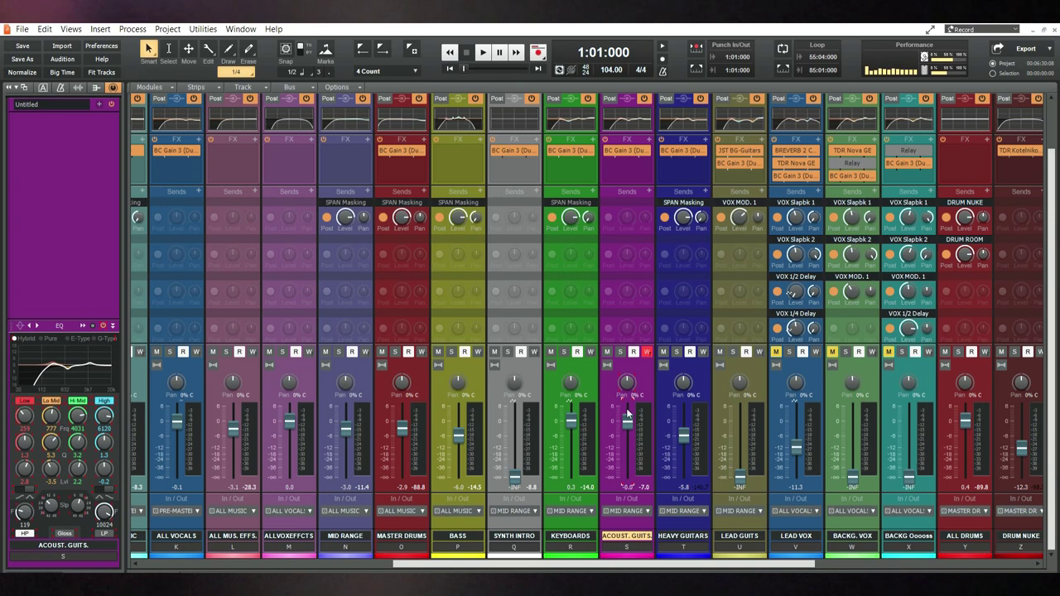
Write a quick Acoust. Guits fader drop at the song start and view the envelope
drag(626, 411, 627, 445)
drag(627, 445, 627, 421)
key(space)
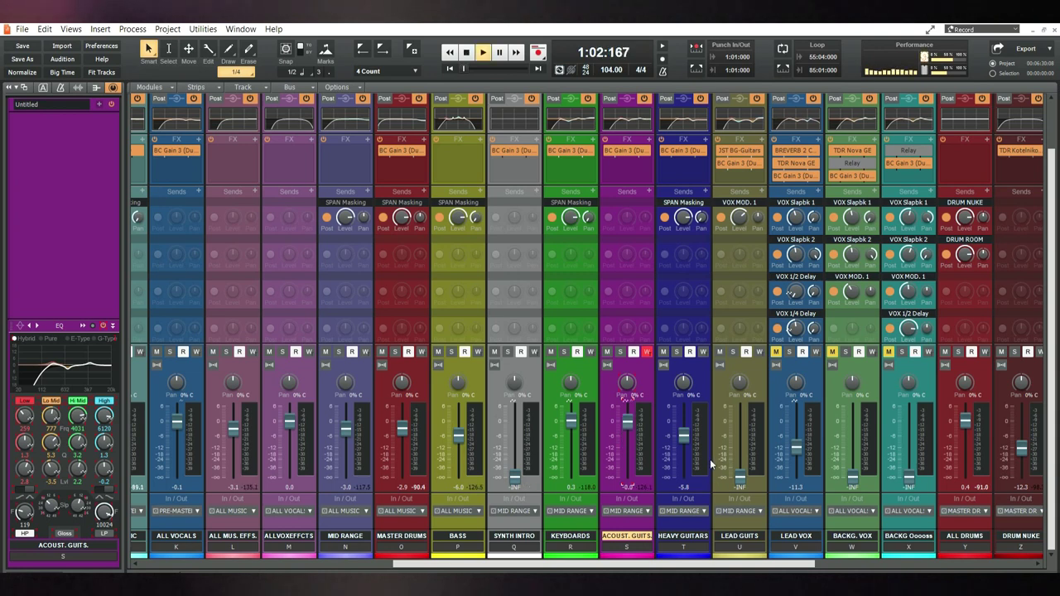
drag(627, 422, 627, 445)
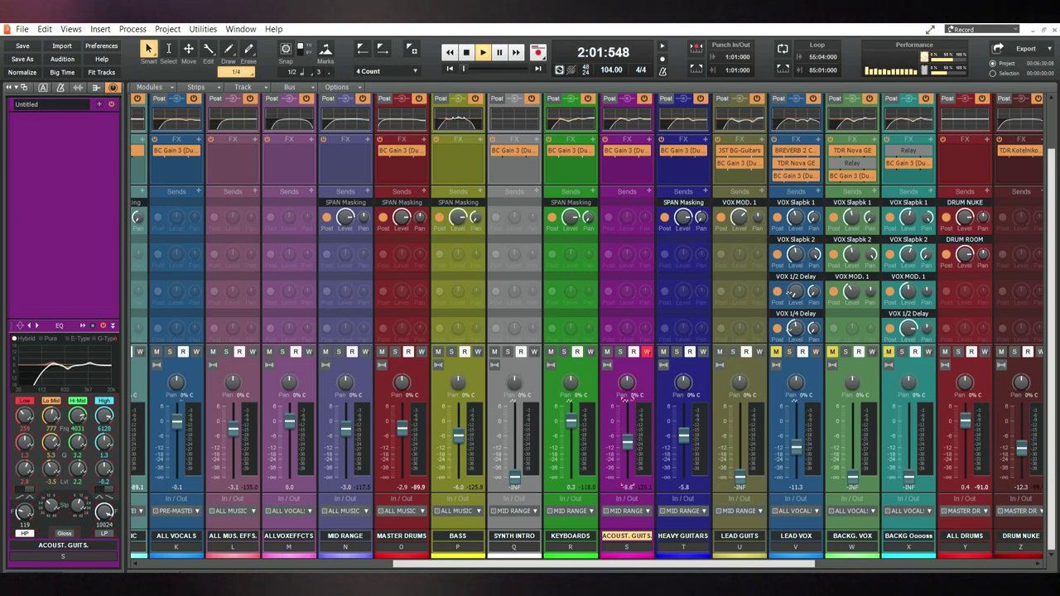
key(space)
key(F3)
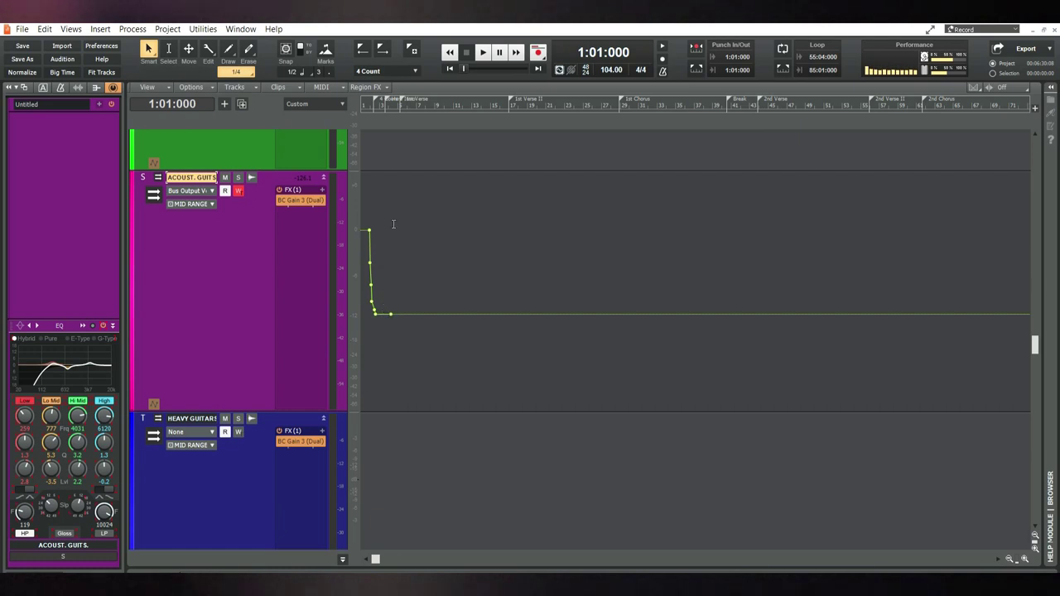
Add a node at 2:04:835 on the guitar volume envelope and raise it to ramp back up
click(509, 311)
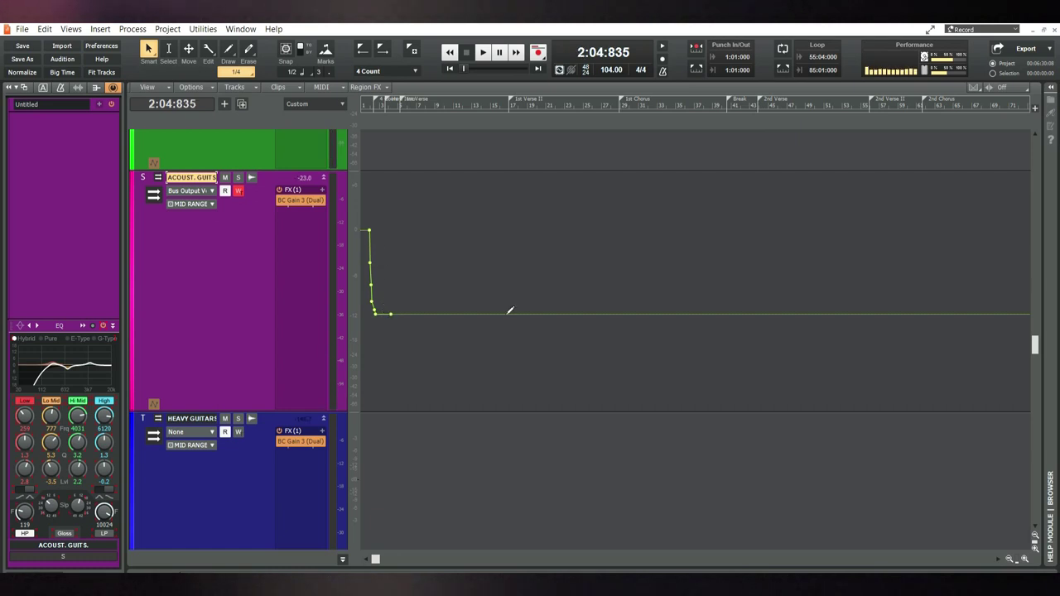
click(505, 313)
drag(509, 311, 507, 227)
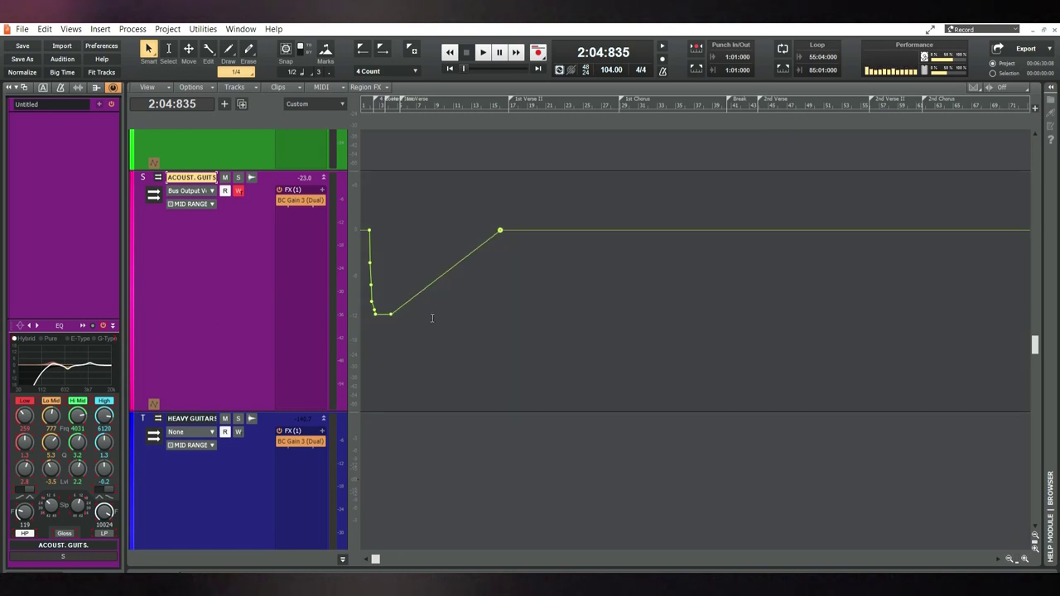
key(space)
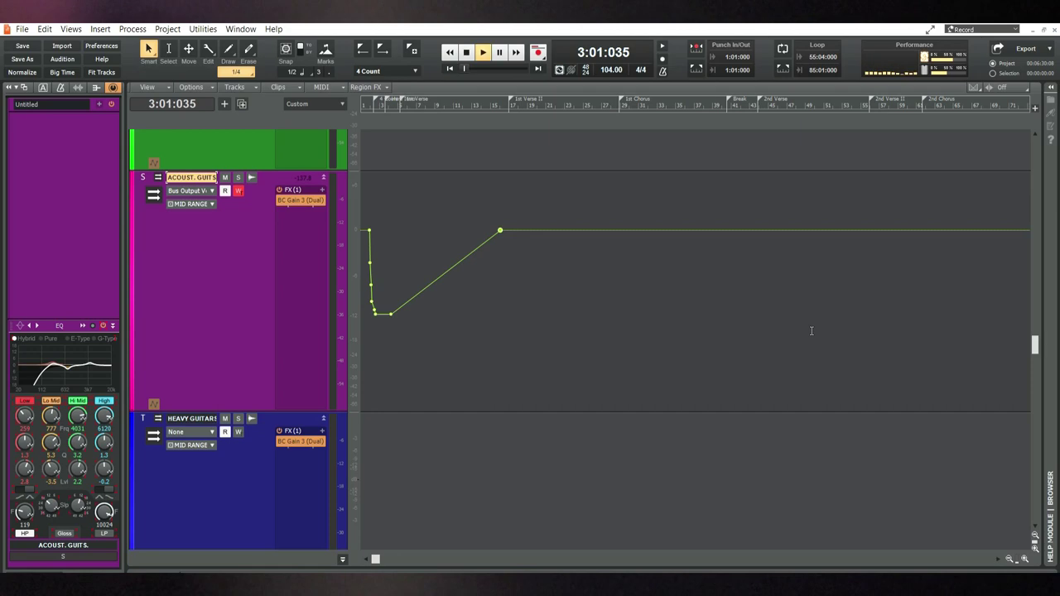
key(space)
key(alt+2)
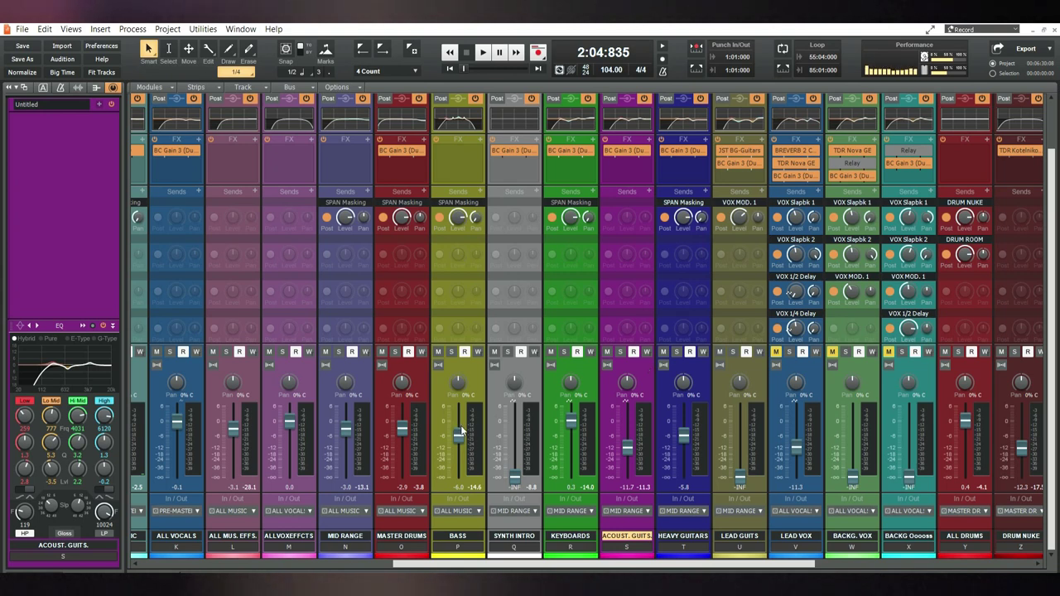
Nudge the BASS fader down slightly
mouse_move(458, 435)
mouse_down()
mouse_move(458, 417)
mouse_move(458, 435)
mouse_up()
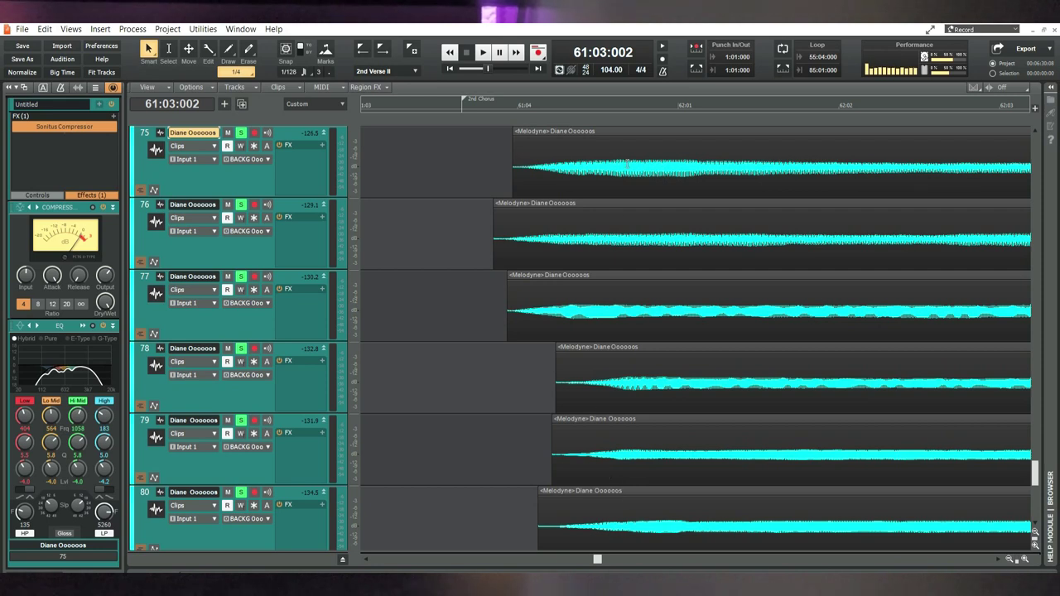
Split the clips on tracks 75–80 at the now time
click(626, 164)
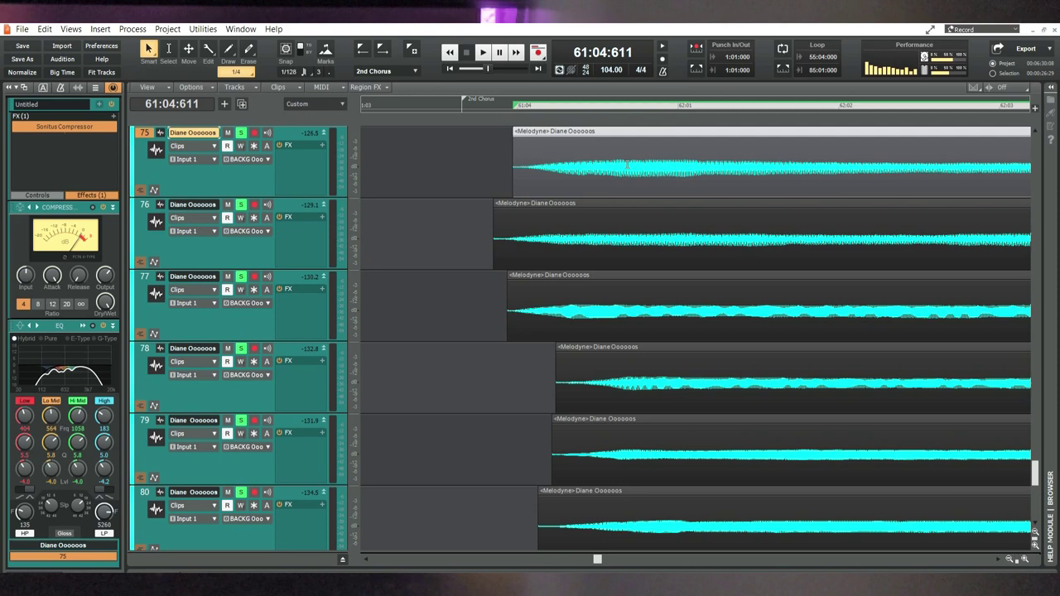
key(s)
click(627, 232)
key(s)
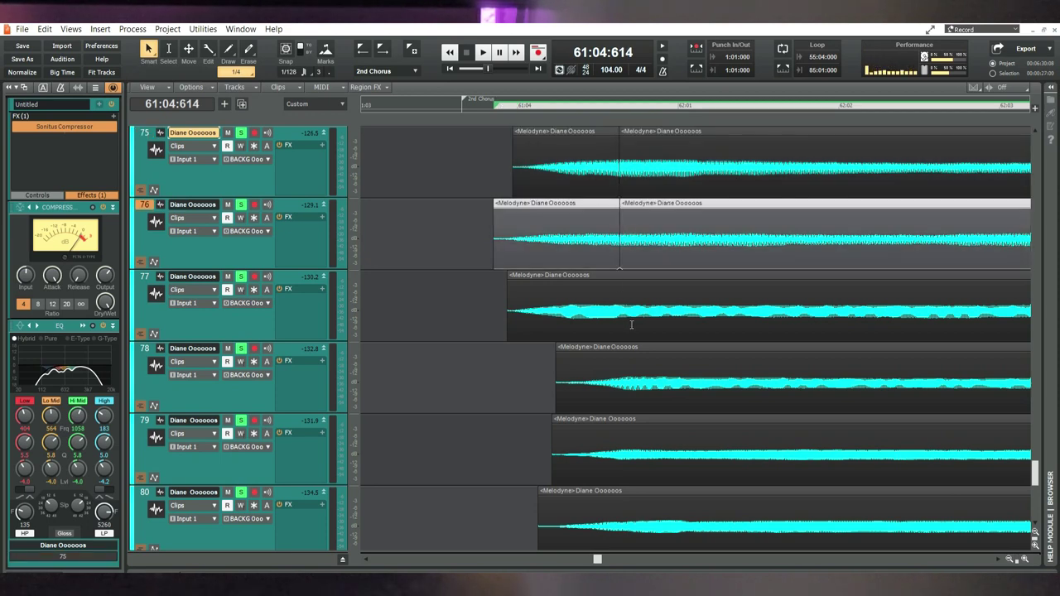
click(627, 310)
key(s)
click(629, 385)
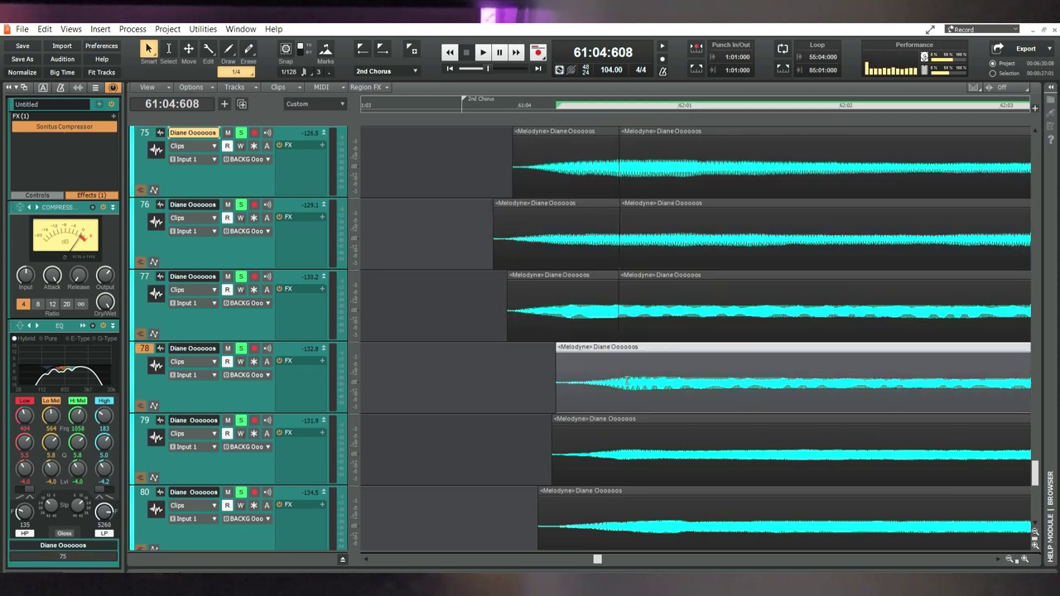
key(s)
click(627, 447)
key(s)
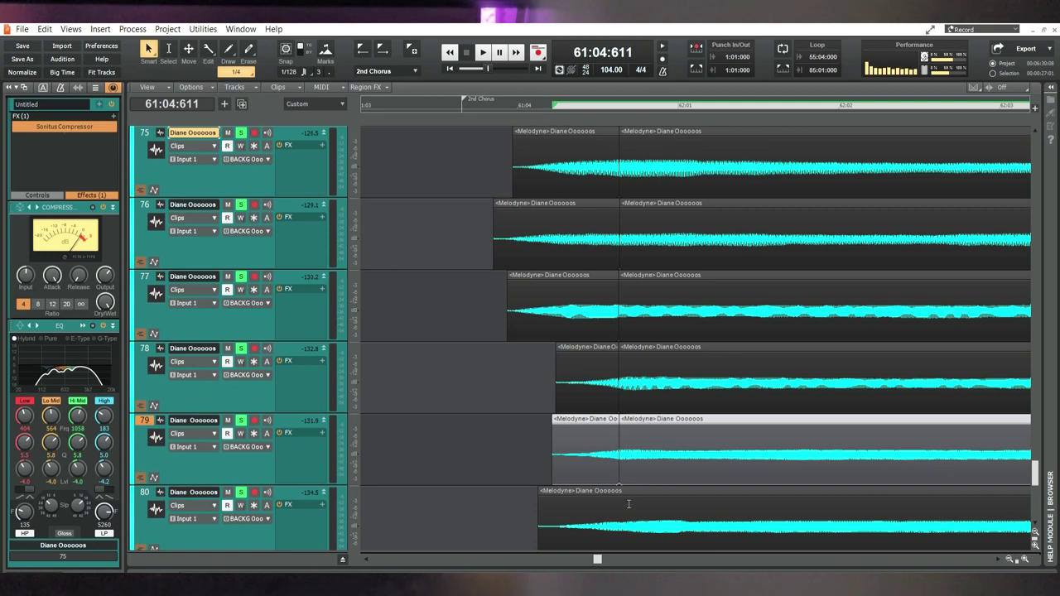
click(628, 507)
key(s)
Delete the left-hand pieces of the split clips on tracks 80 through 75
click(596, 509)
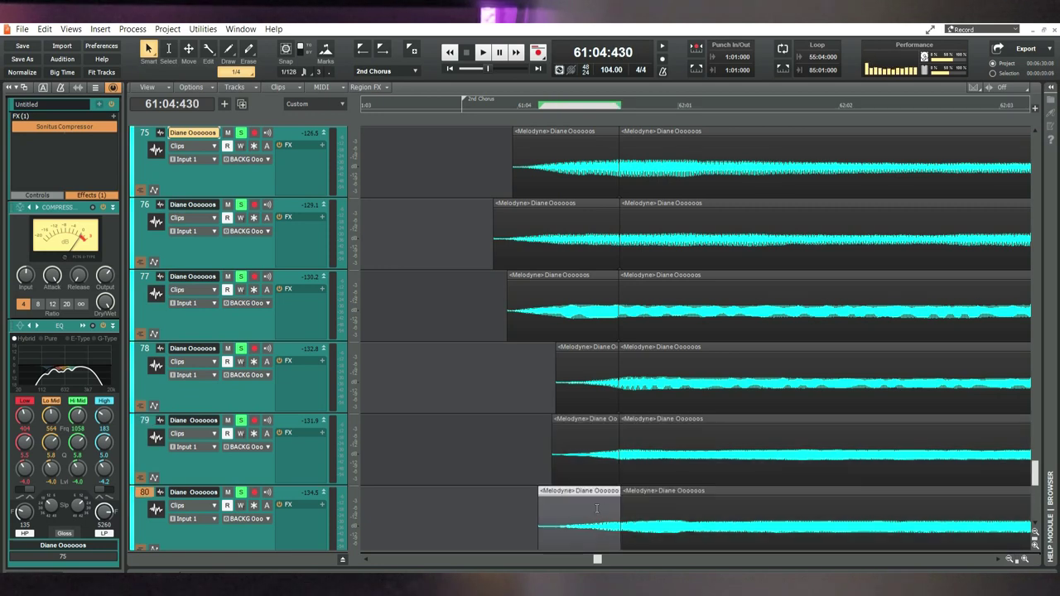
key(Delete)
click(585, 464)
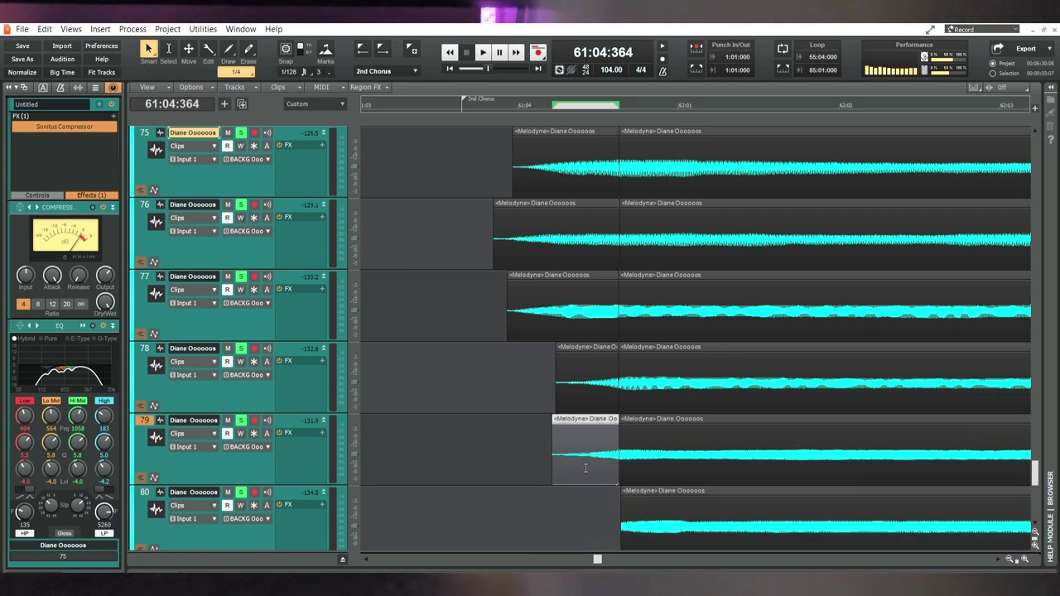
key(Delete)
click(576, 377)
key(Delete)
click(573, 333)
key(Delete)
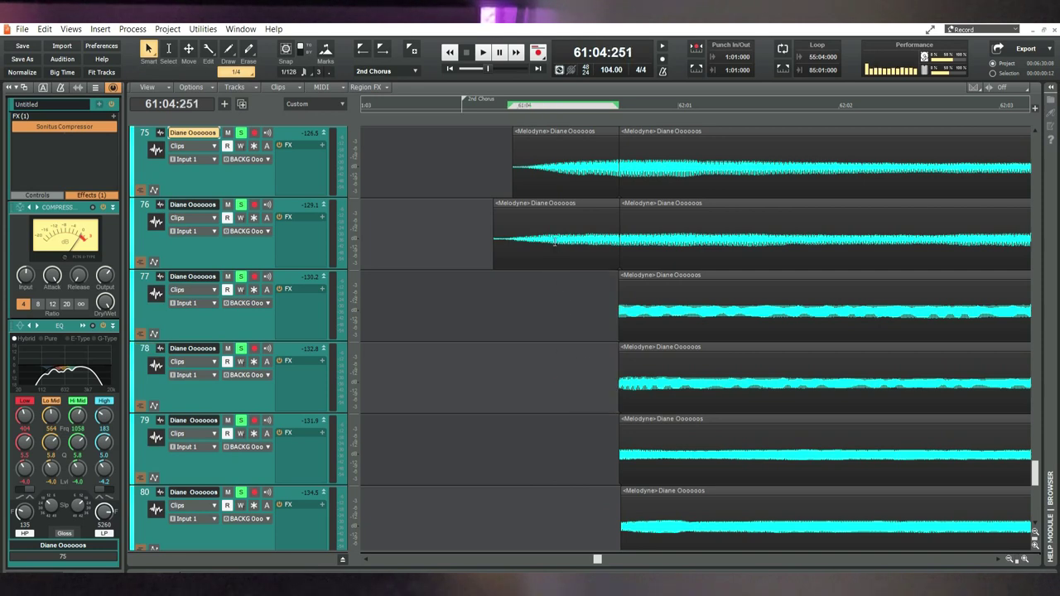
click(568, 240)
key(Delete)
click(562, 166)
key(Delete)
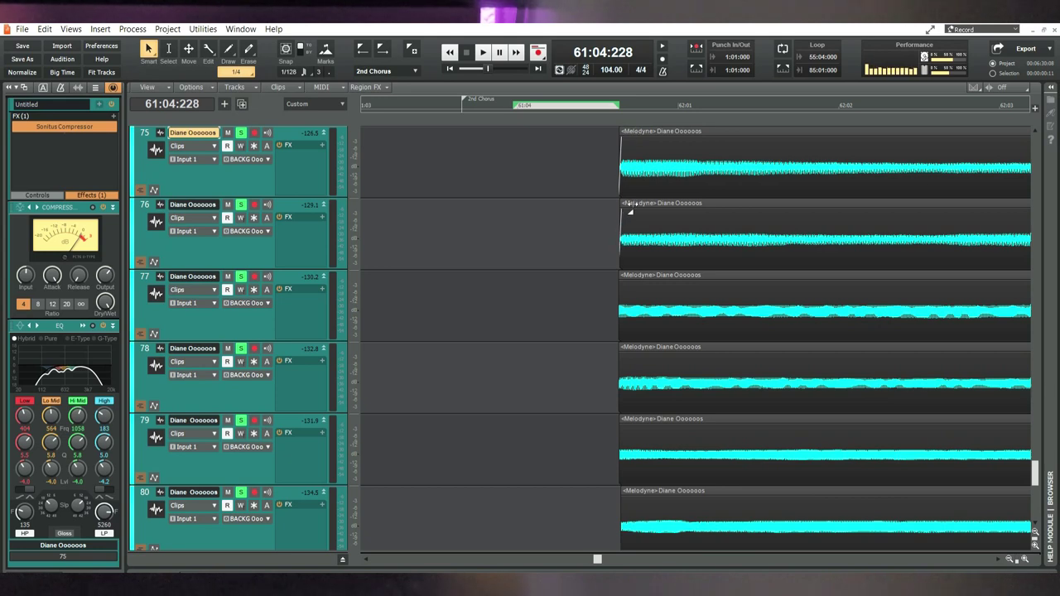
key(z)
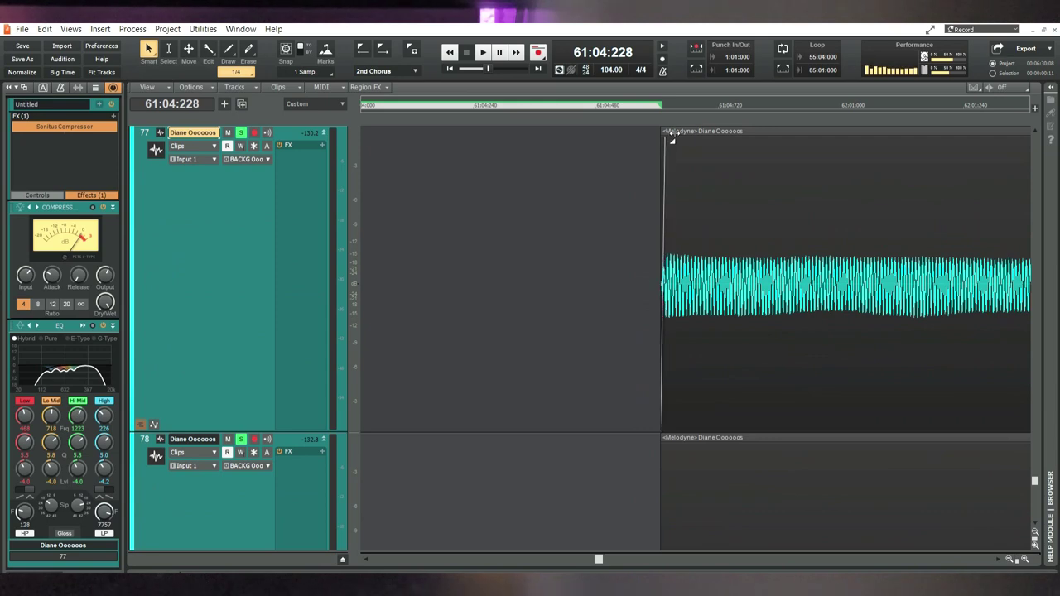
Scroll through tracks 77–82 to inspect each trimmed clip start
scroll(602, 293, down, 5)
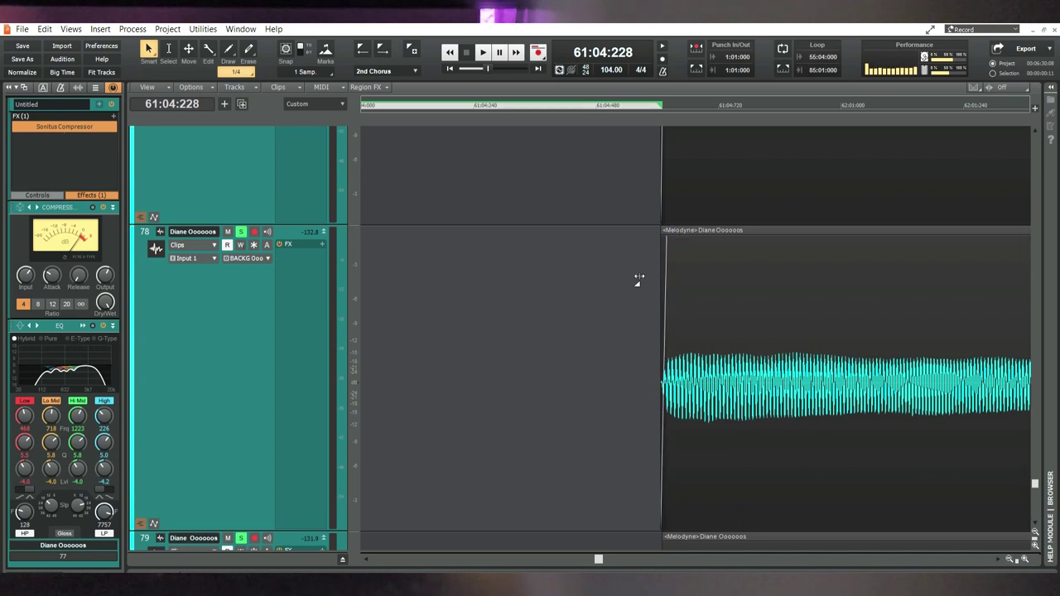
scroll(638, 279, down, 5)
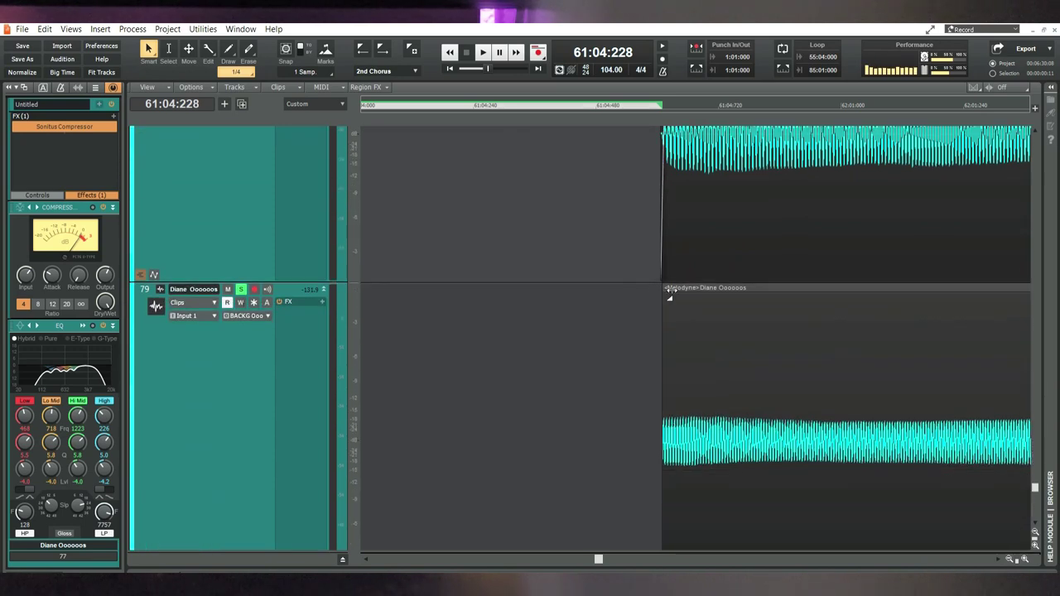
scroll(629, 380, down, 4)
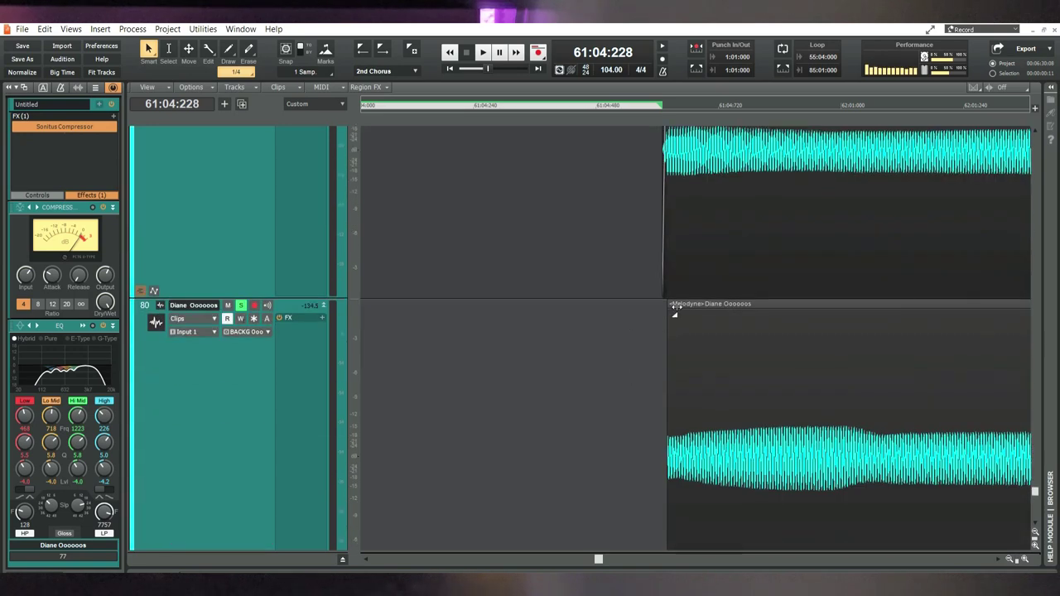
scroll(630, 363, down, 4)
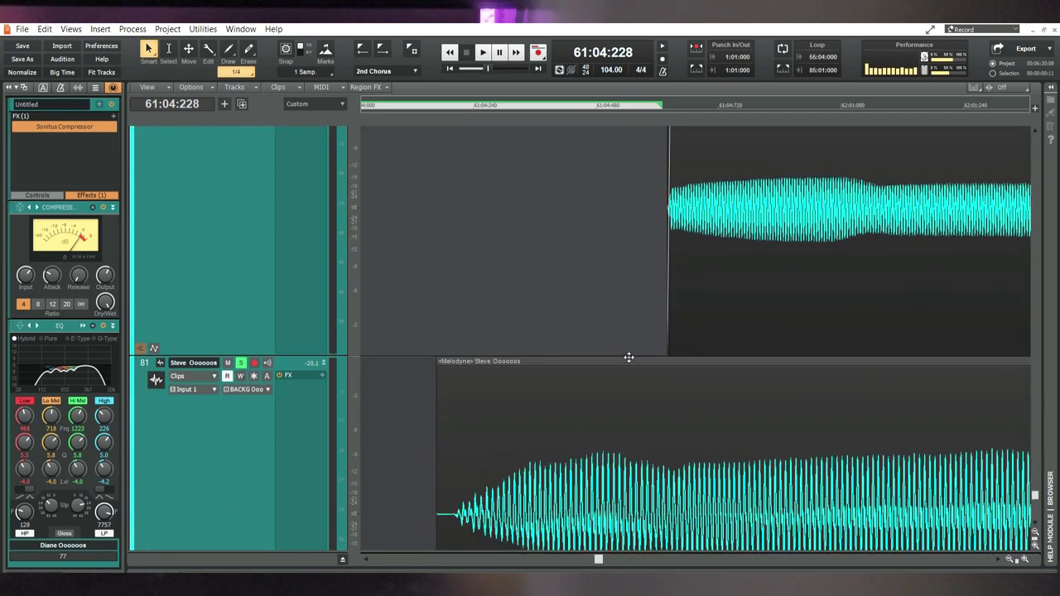
scroll(628, 353, down, 4)
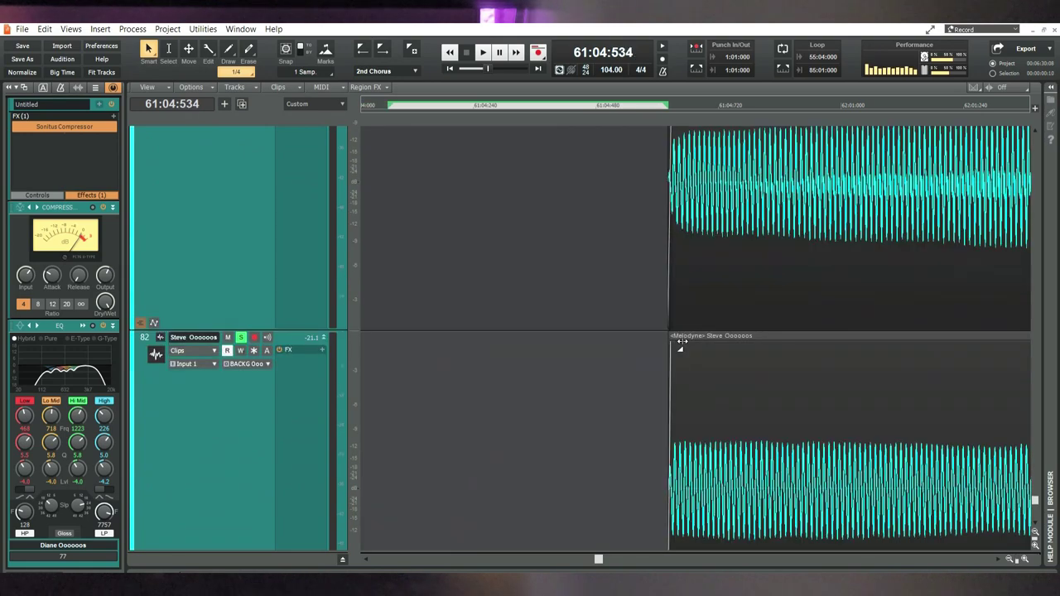
Shrink the track heights so tracks 70–85 fit on screen
click(1035, 523)
click(1036, 523)
click(1036, 523)
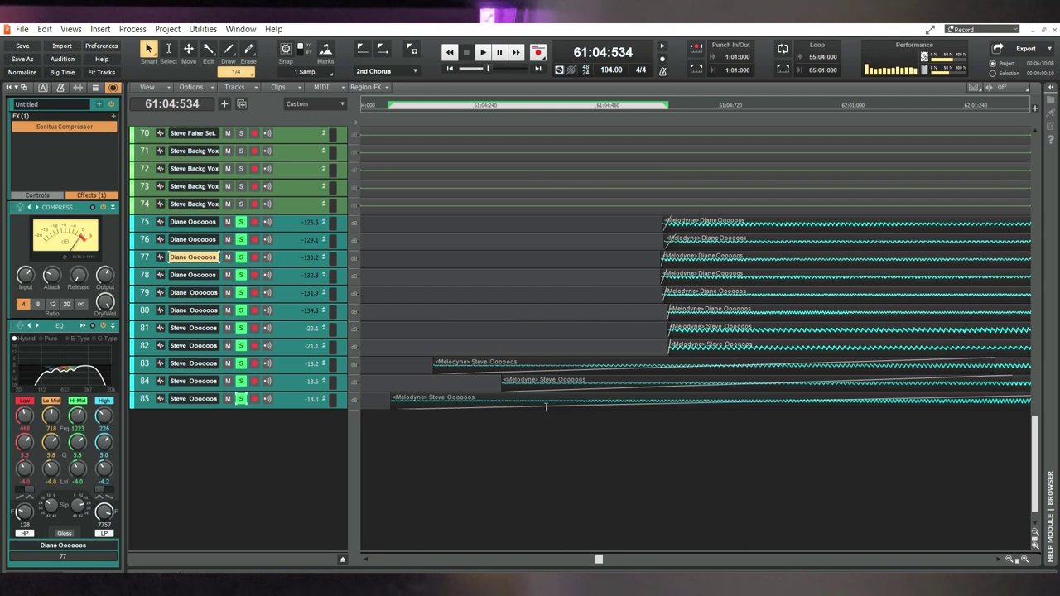
Unsolo tracks 82–85, audition the trimmed vocals, then bring track 75 into focus
drag(241, 345, 241, 398)
scroll(639, 289, down, 2)
key(space)
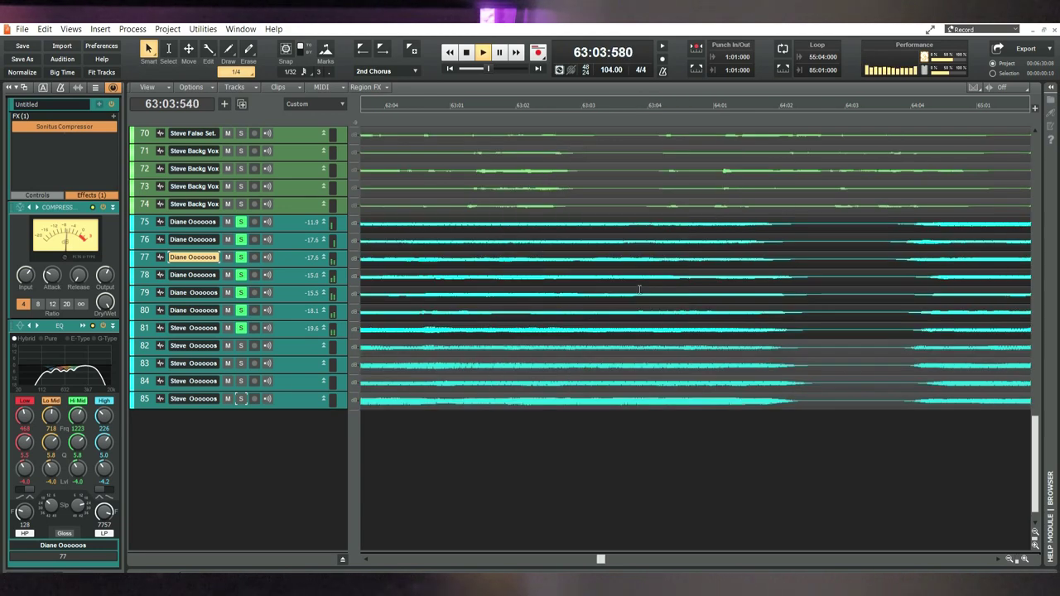
key(space)
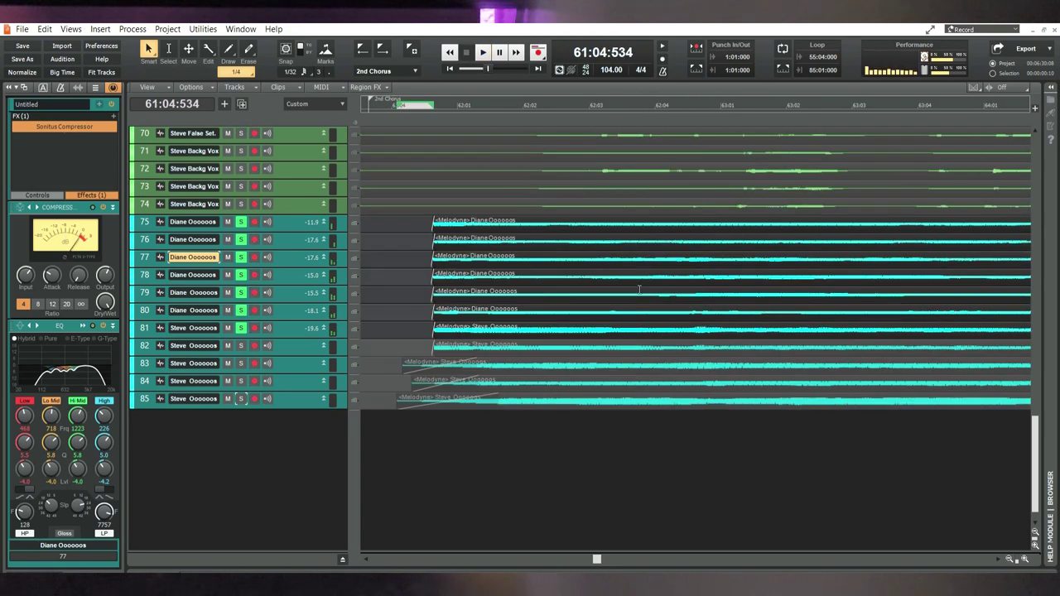
drag(598, 557, 602, 558)
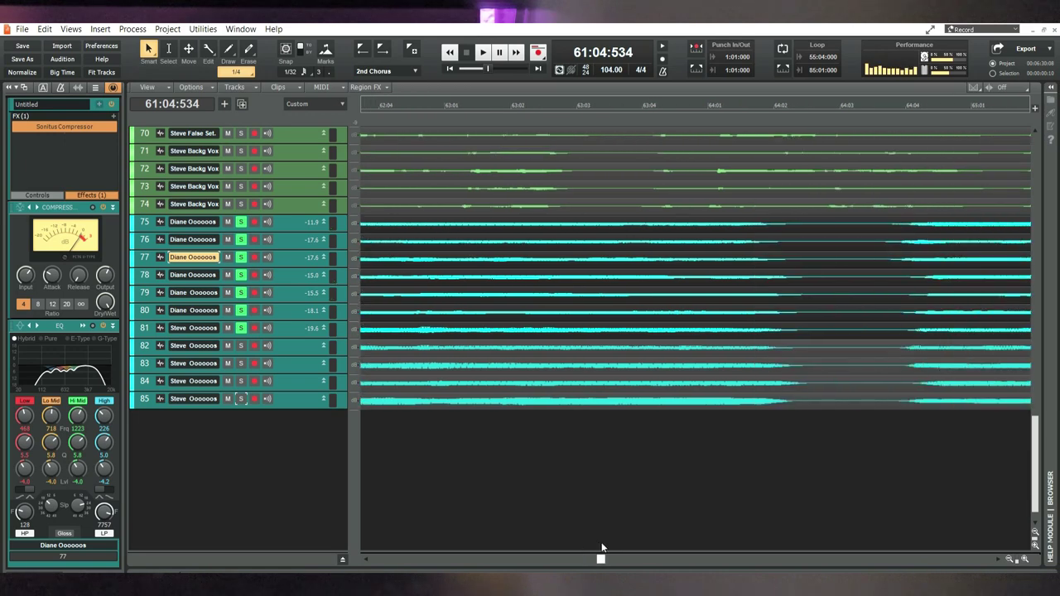
click(639, 220)
click(1034, 534)
Enlarge tracks 75–80 and delete the Melodyne clips after 64:02 on each
click(1034, 534)
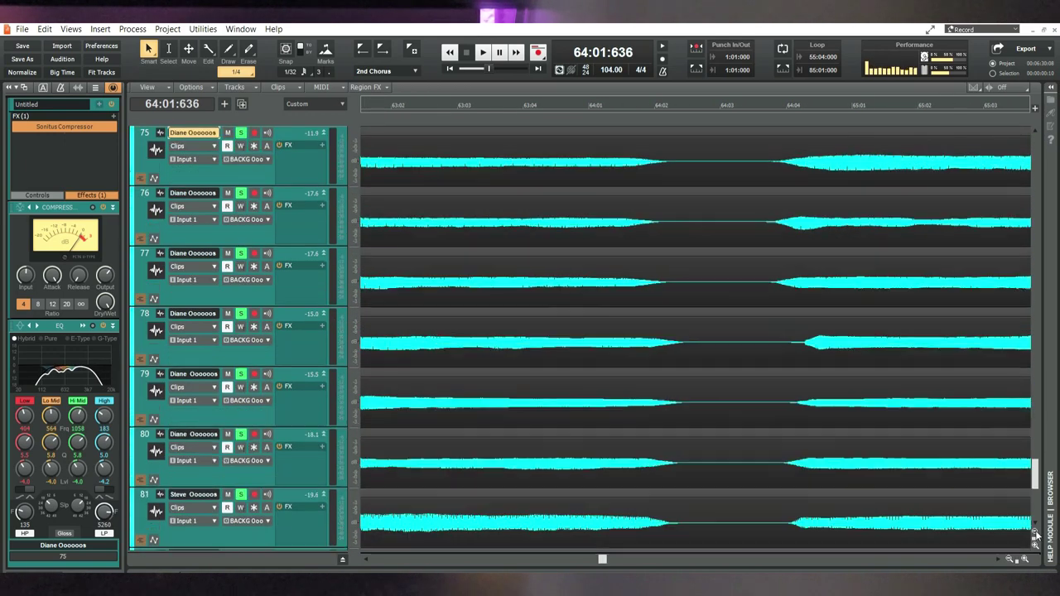
click(1034, 534)
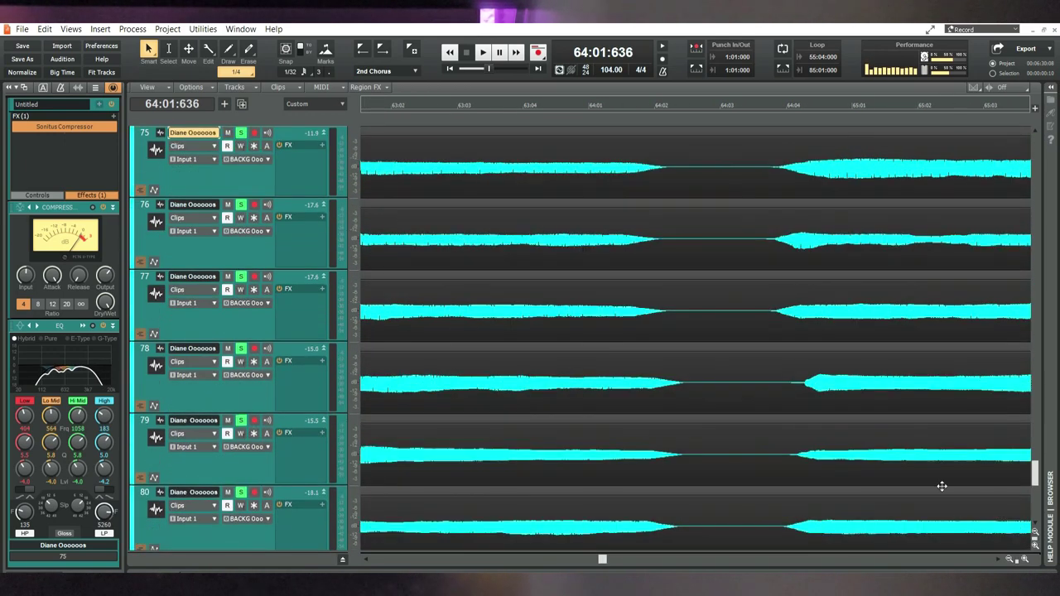
click(639, 165)
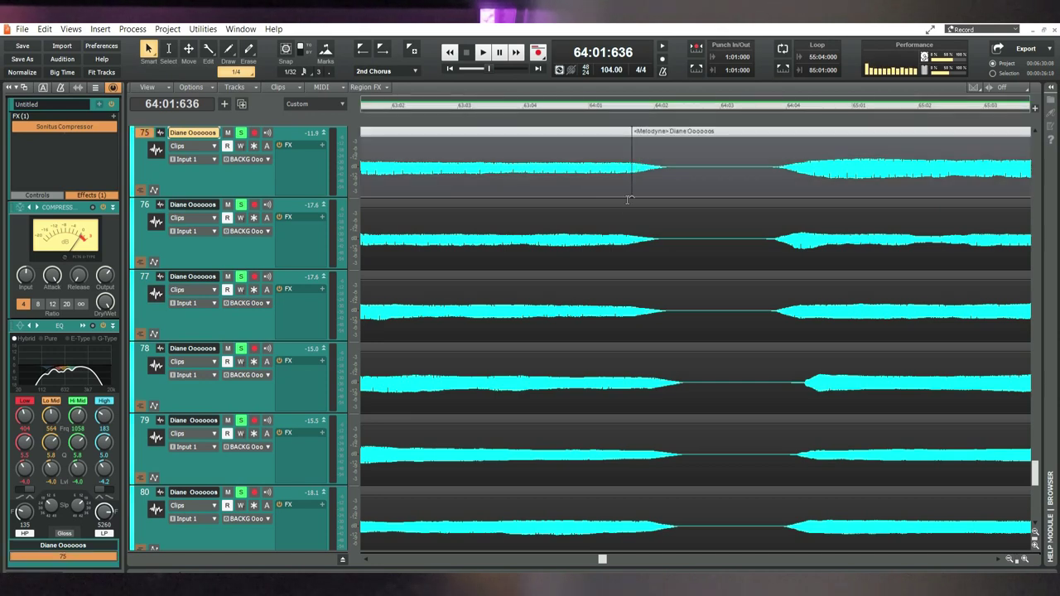
click(639, 237)
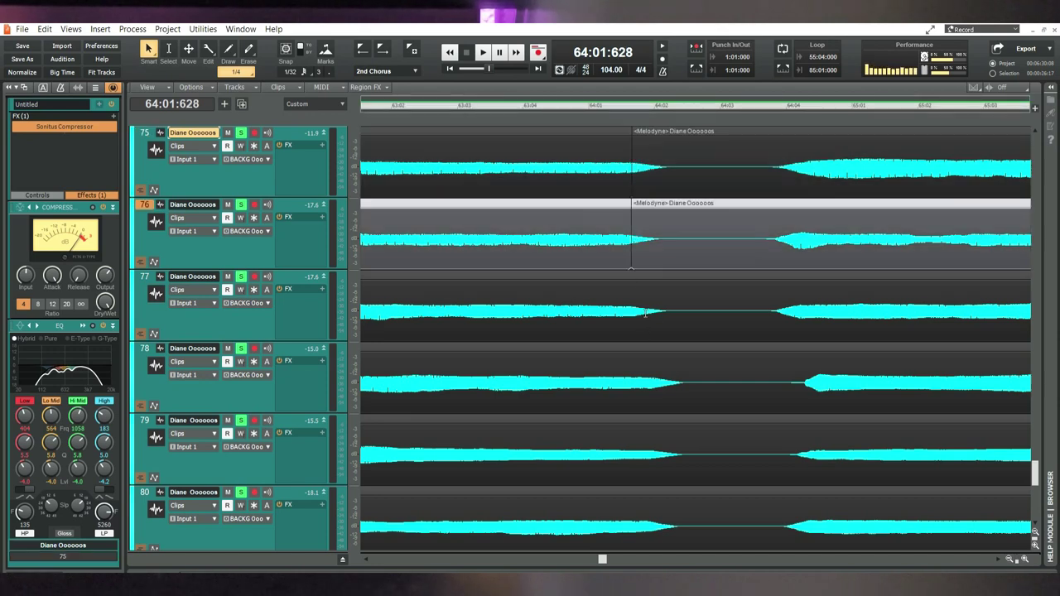
click(640, 306)
click(639, 376)
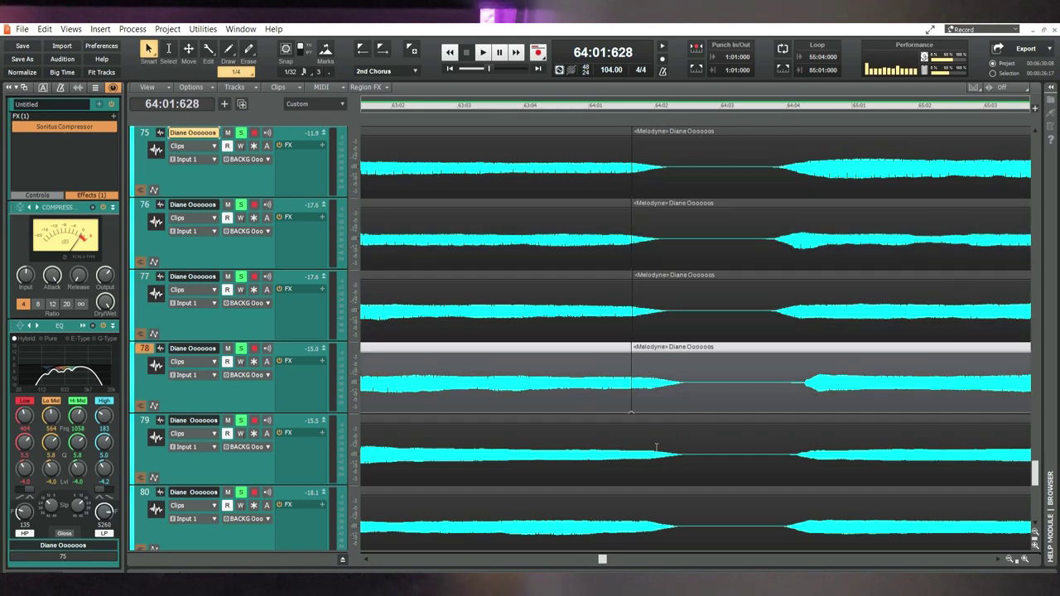
click(671, 508)
key(Delete)
click(700, 439)
key(Delete)
click(701, 387)
key(Delete)
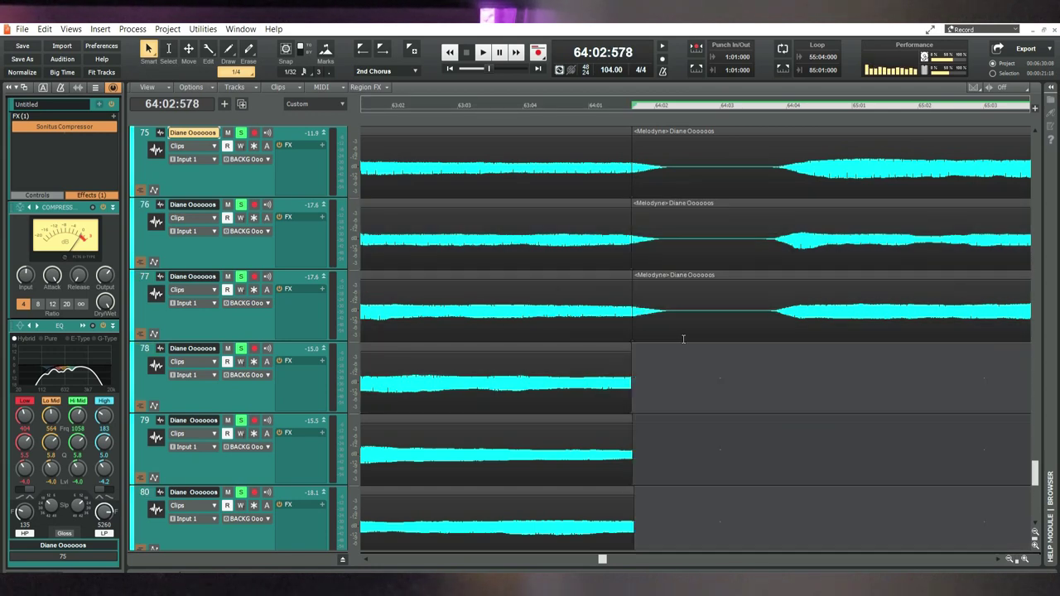
click(681, 279)
key(Delete)
click(686, 239)
key(Delete)
click(703, 172)
key(Delete)
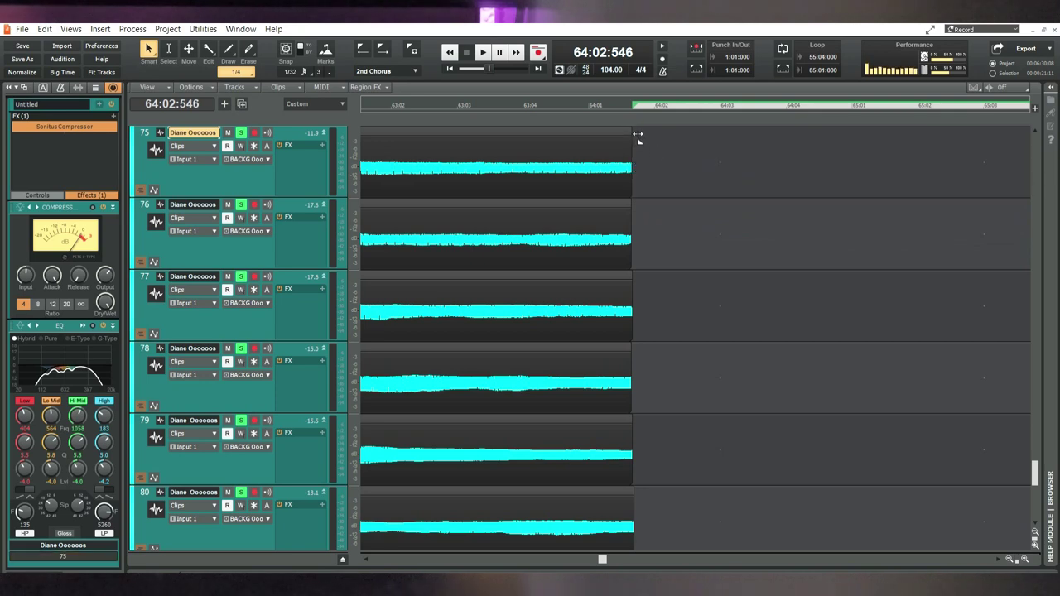
Tidy the ends of the remaining clips on tracks 75–78
click(638, 137)
click(637, 209)
click(639, 280)
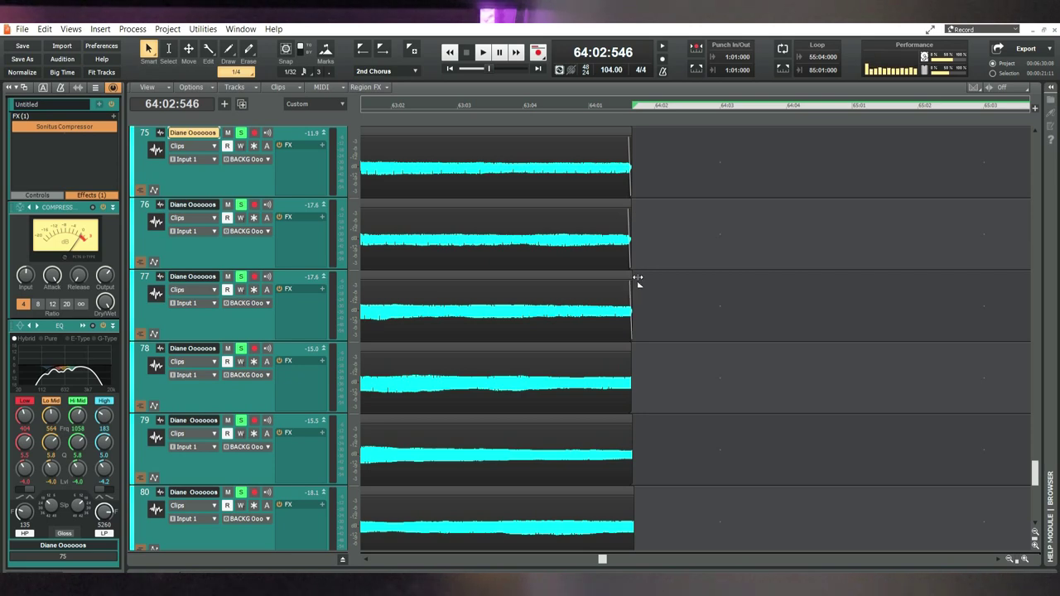
click(636, 351)
Tidy the end of the track 79 clip
click(638, 423)
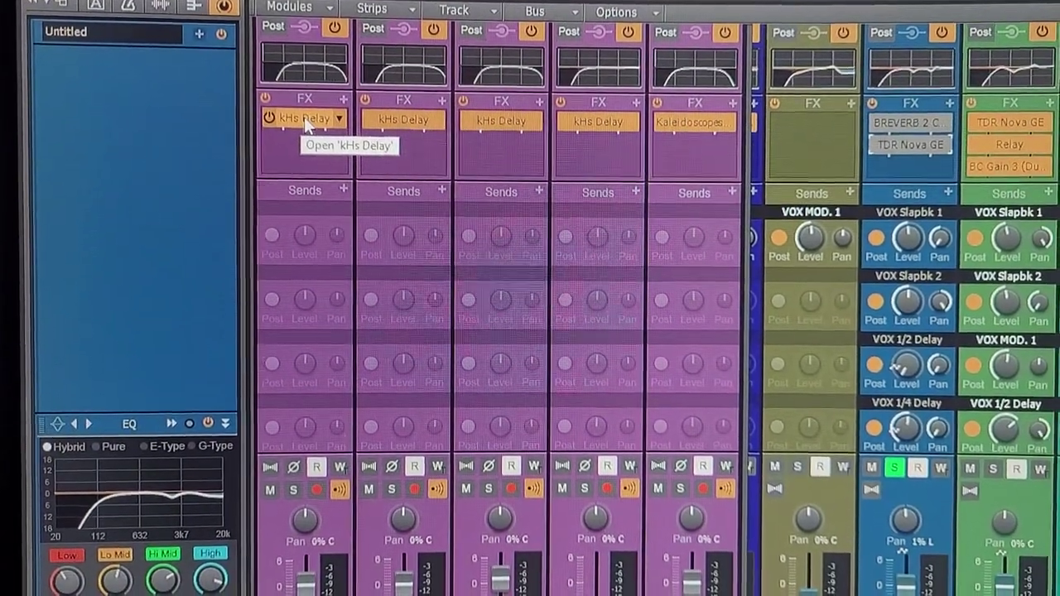
click(309, 131)
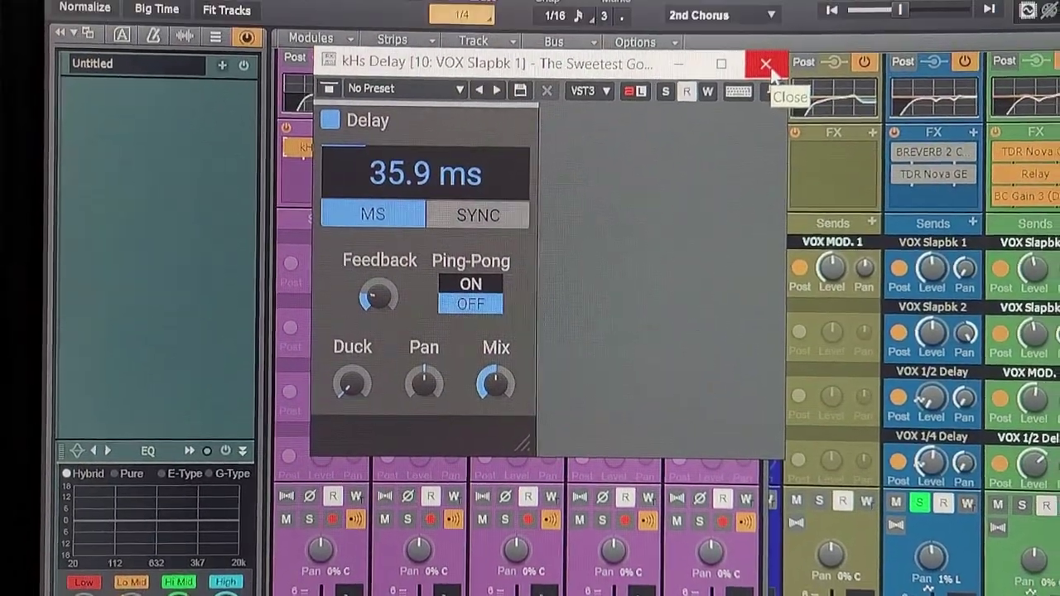
Check kHs Delay times: Slapbk 2 at 72.3 ms, 1/4 Delay 429 ms, 1/2 Delay 860 ms
click(756, 66)
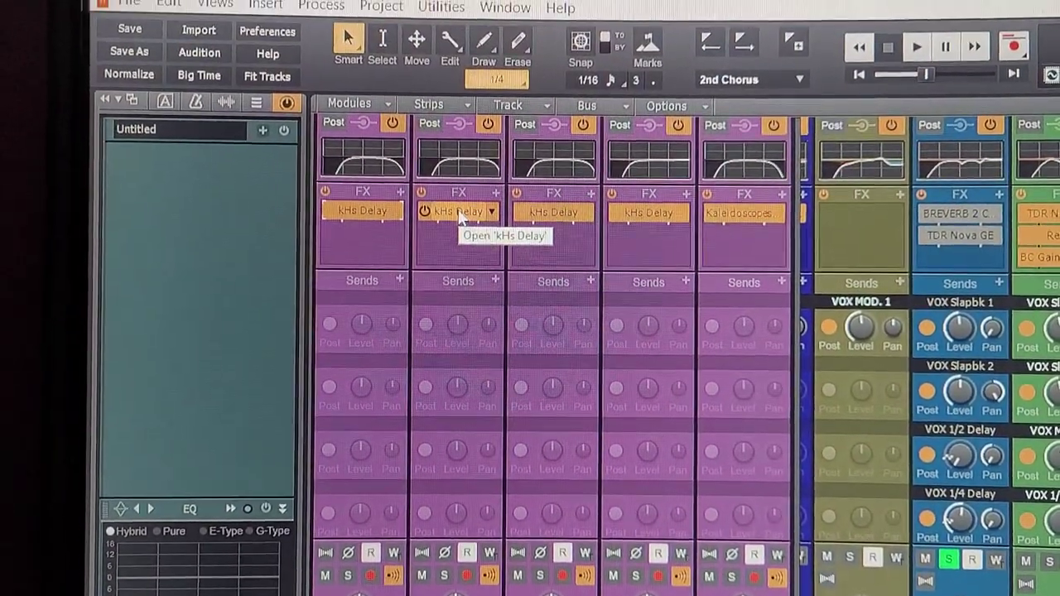
click(526, 142)
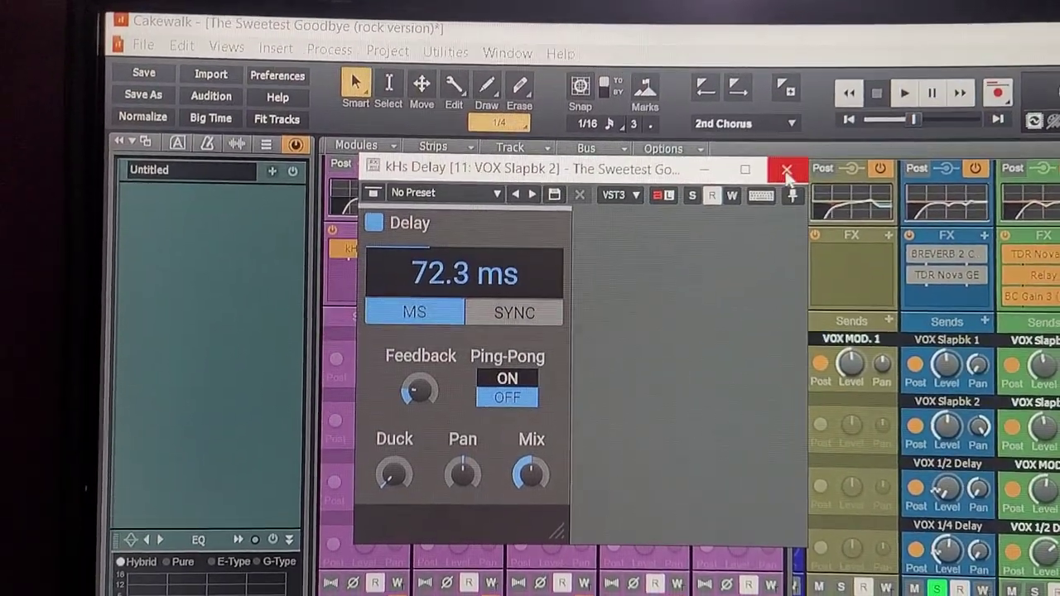
click(779, 175)
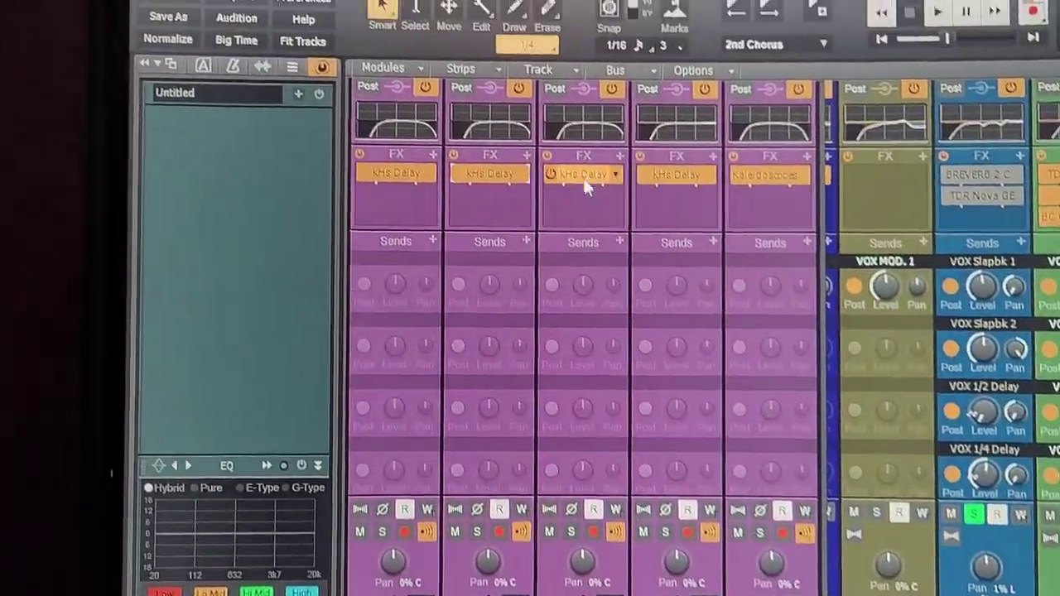
click(546, 258)
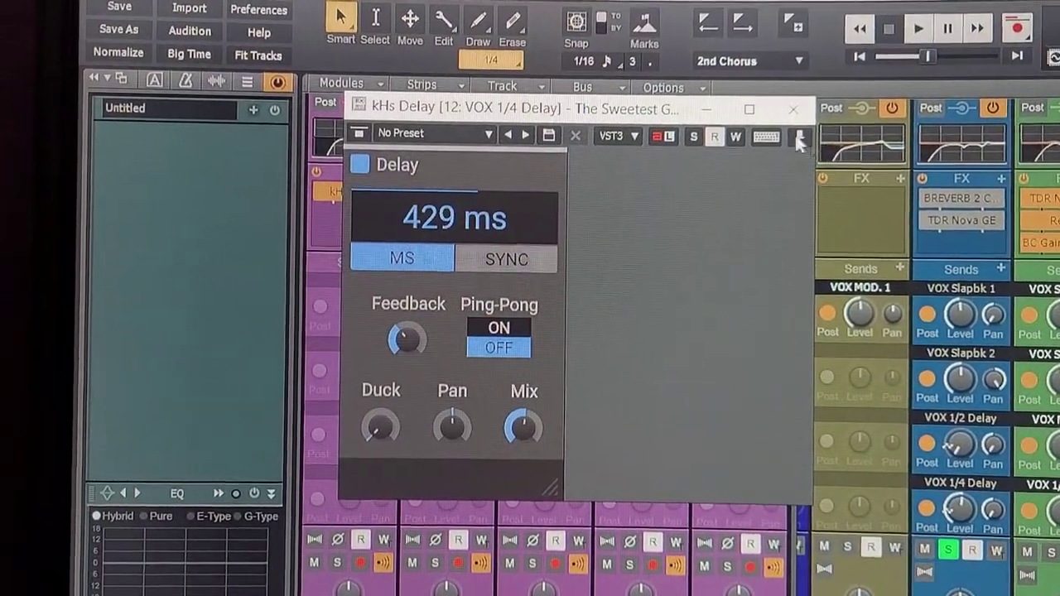
click(793, 110)
click(648, 179)
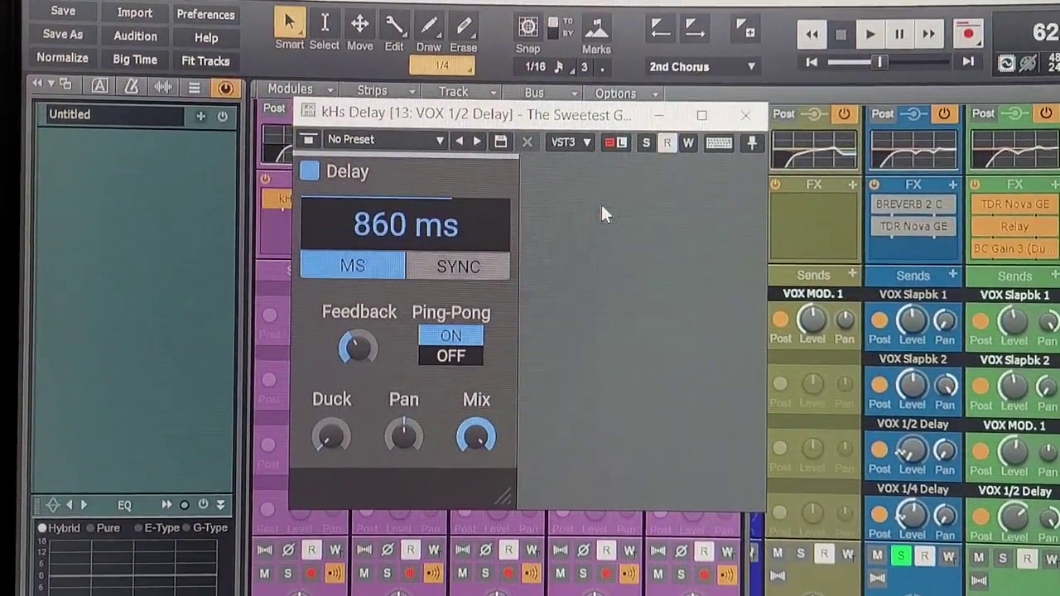
key(Escape)
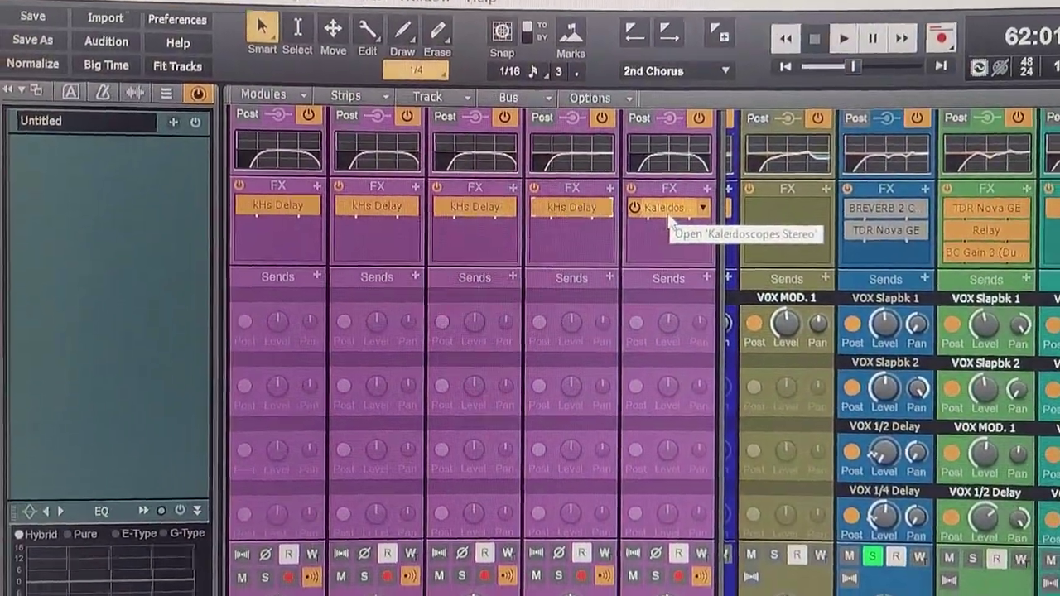
Inspect the Kaleidoscopes Stereo Vocal Moment preset on VOX MOD. 1, then close it
click(667, 208)
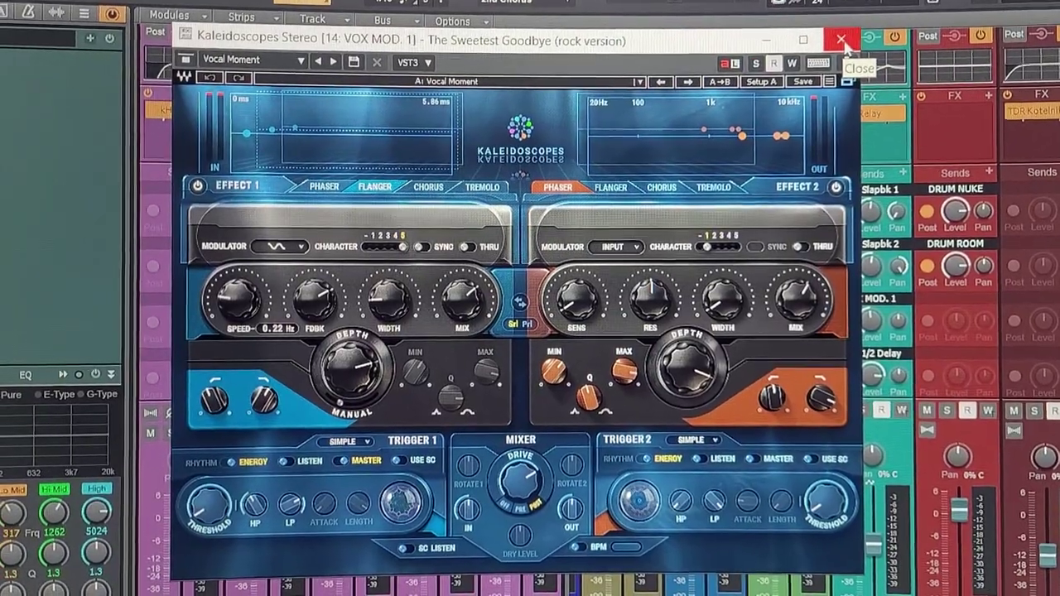
click(835, 48)
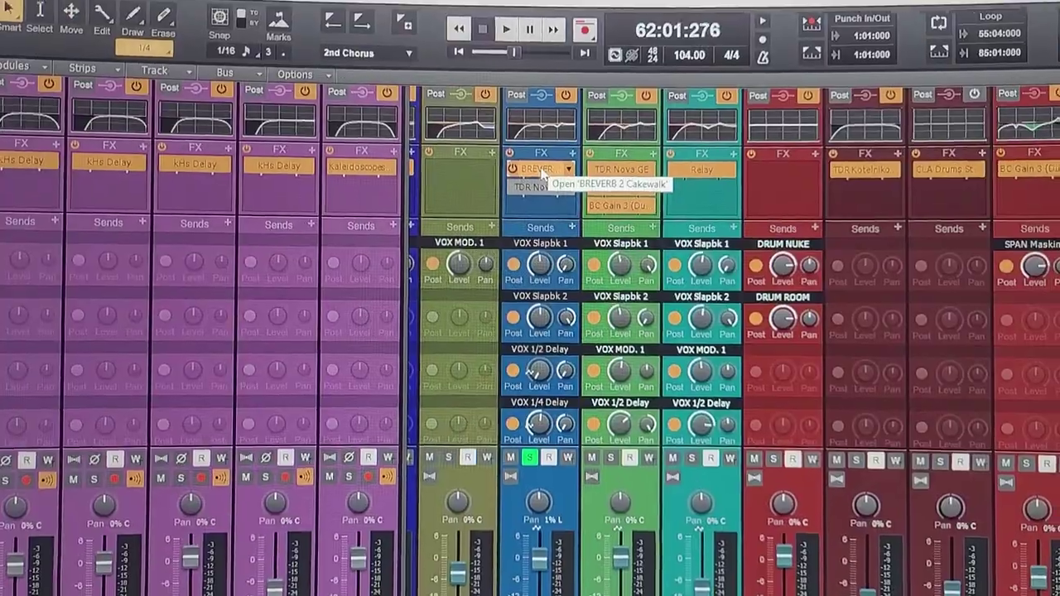
Check LEAD VOX's BREVERB 2 Female Lead Plate preset at -30.3 dB wet, then close it
double_click(568, 155)
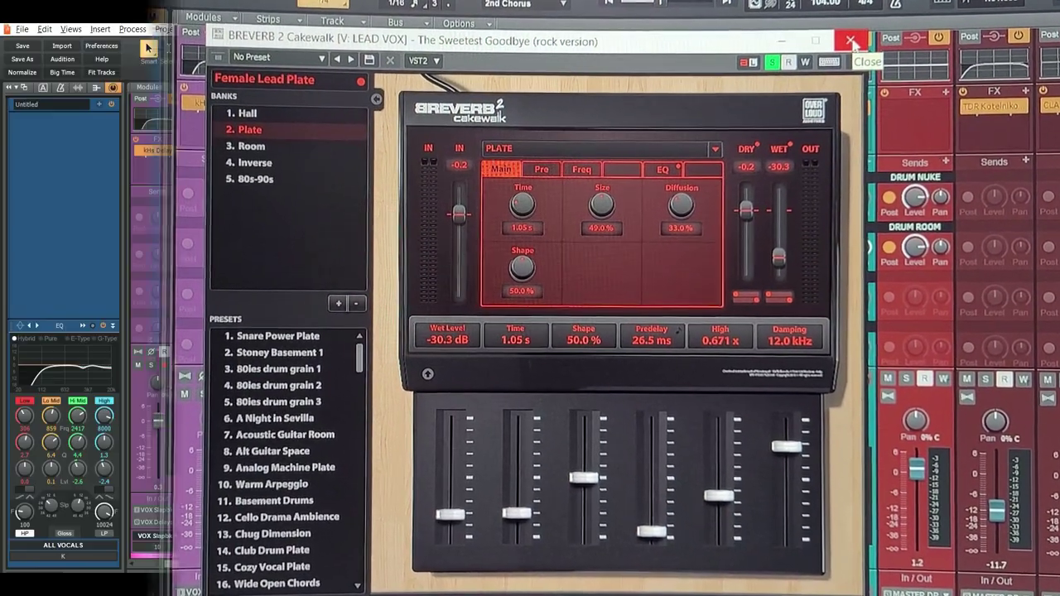
click(836, 50)
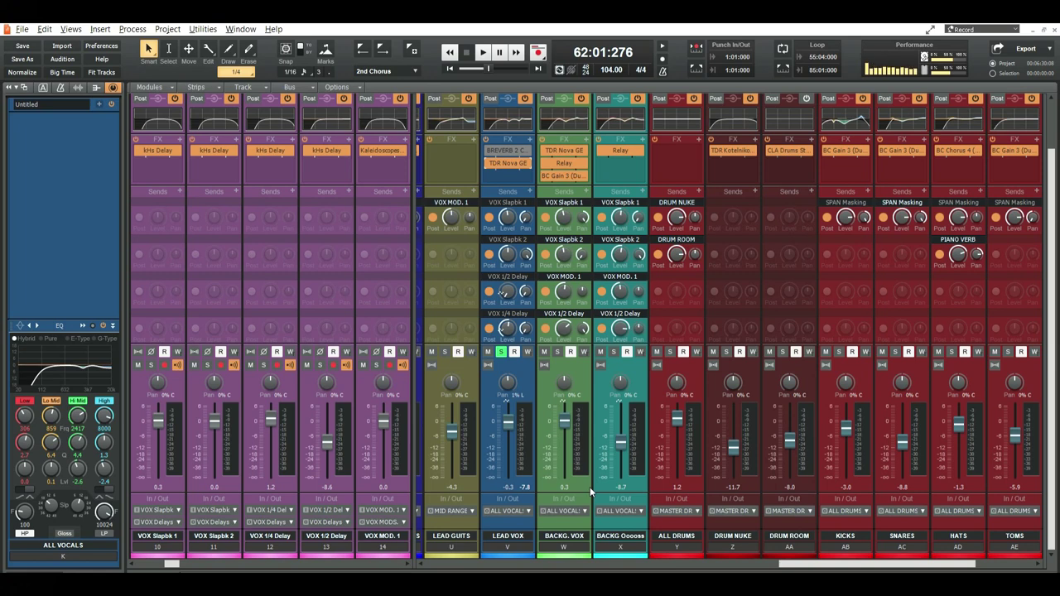
Play the 2nd Chorus from 62:01 to hear the lead vocal effects, then stop
key(space)
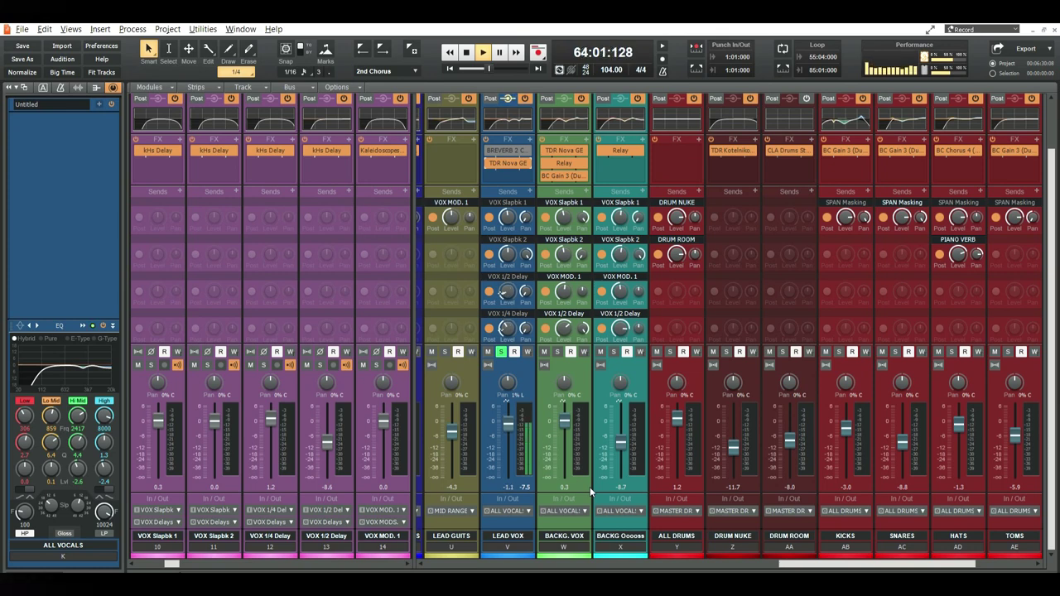
mouse_move(510, 308)
key(space)
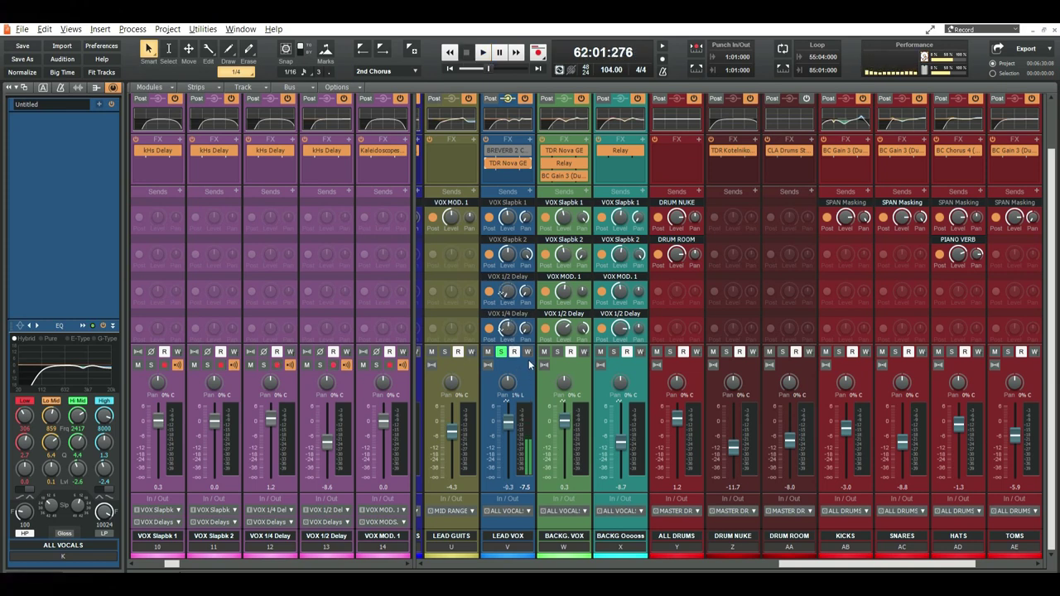
mouse_move(490, 195)
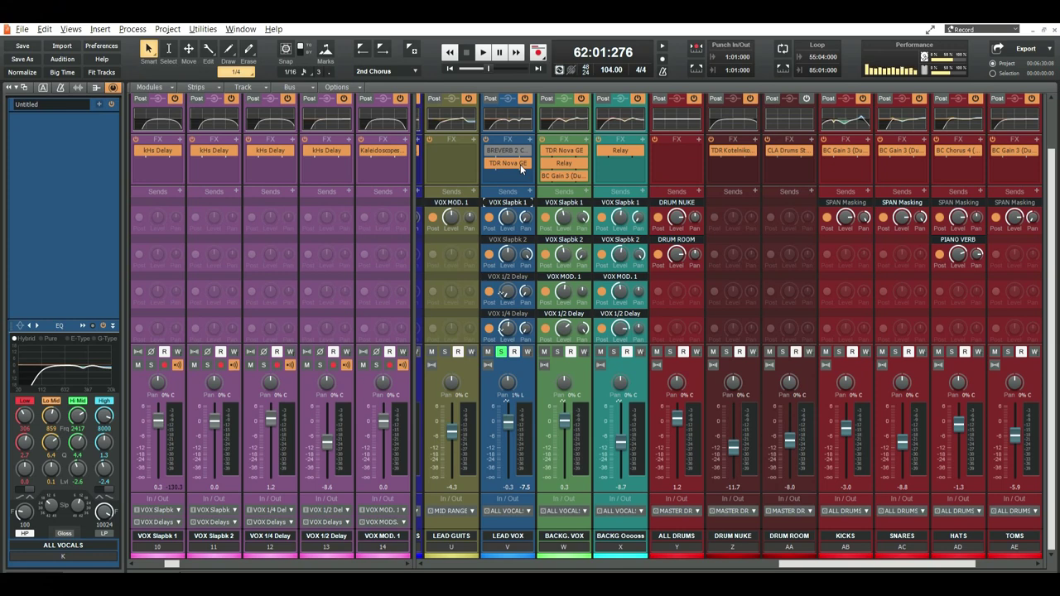
Audition the chorus while nudging LEAD VOX's VOX Slapbk 2 send, stopping back at 62:01:276
key(space)
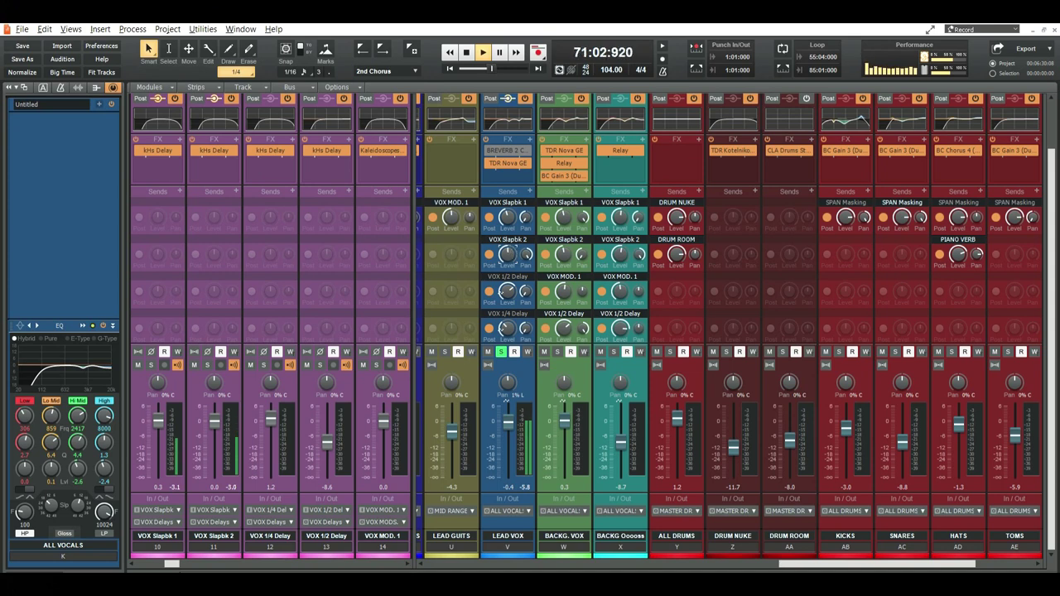
key(space)
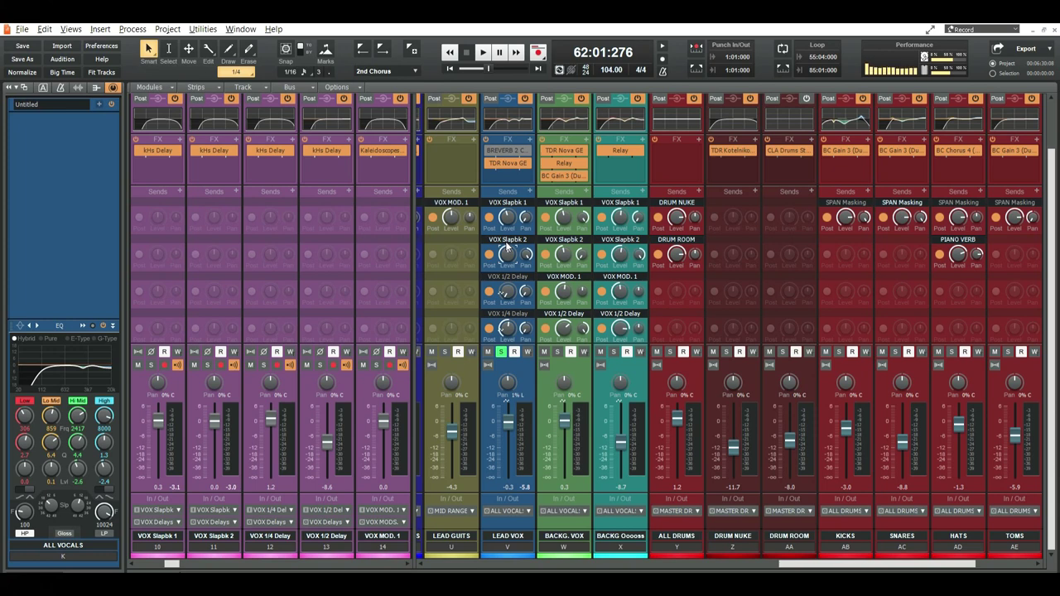
key(space)
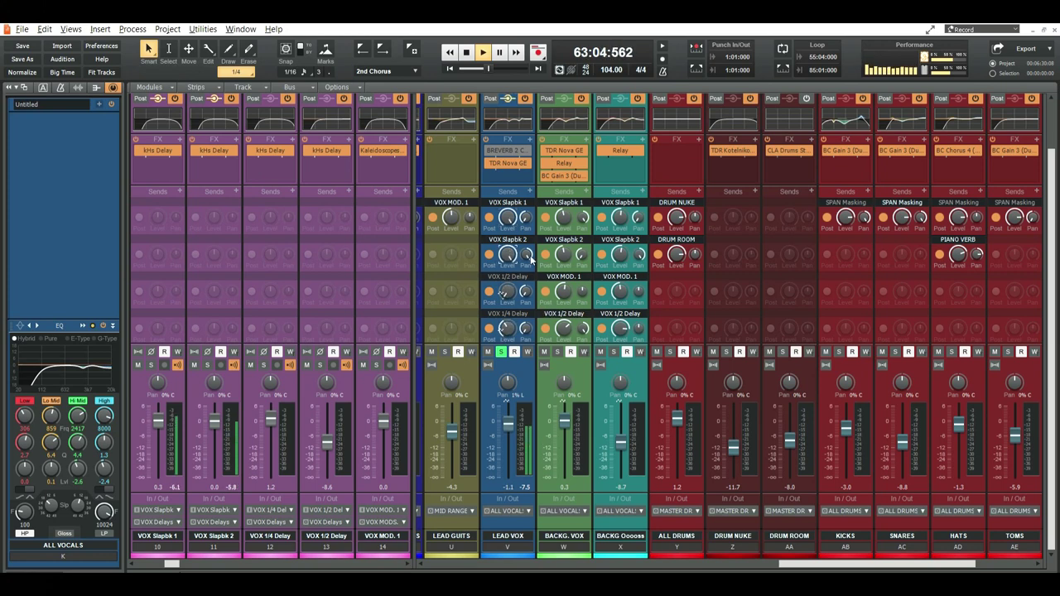
drag(508, 254, 507, 250)
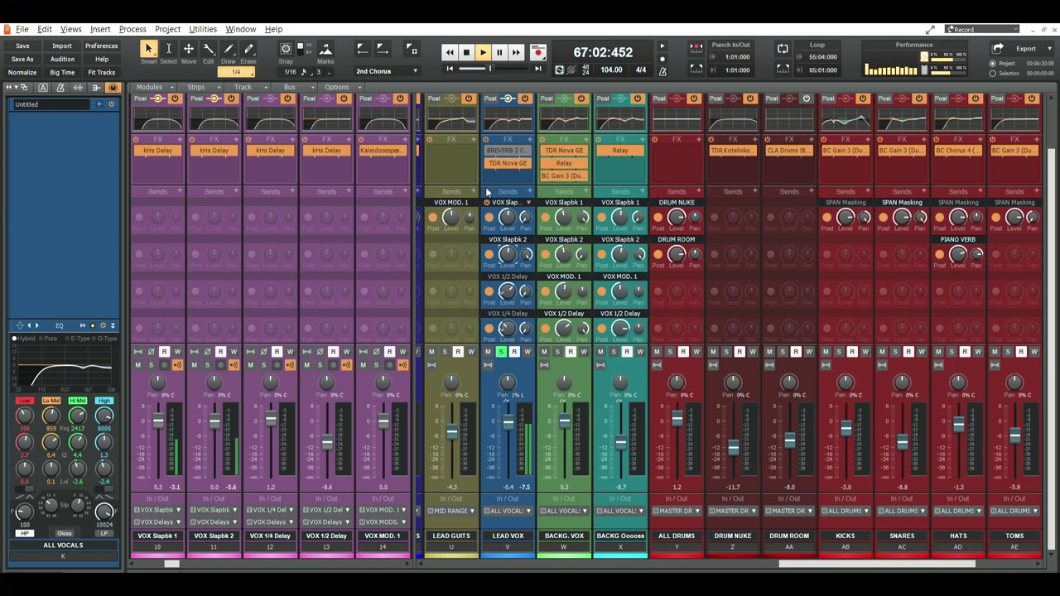
key(space)
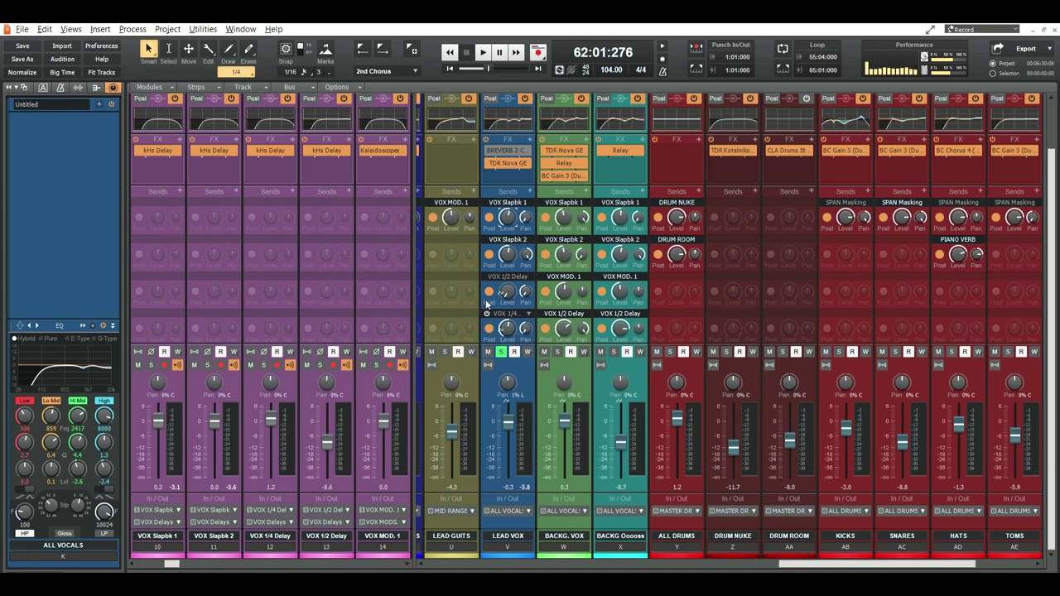
Start playback from the 2nd Chorus with LEAD VOX still soloed
key(space)
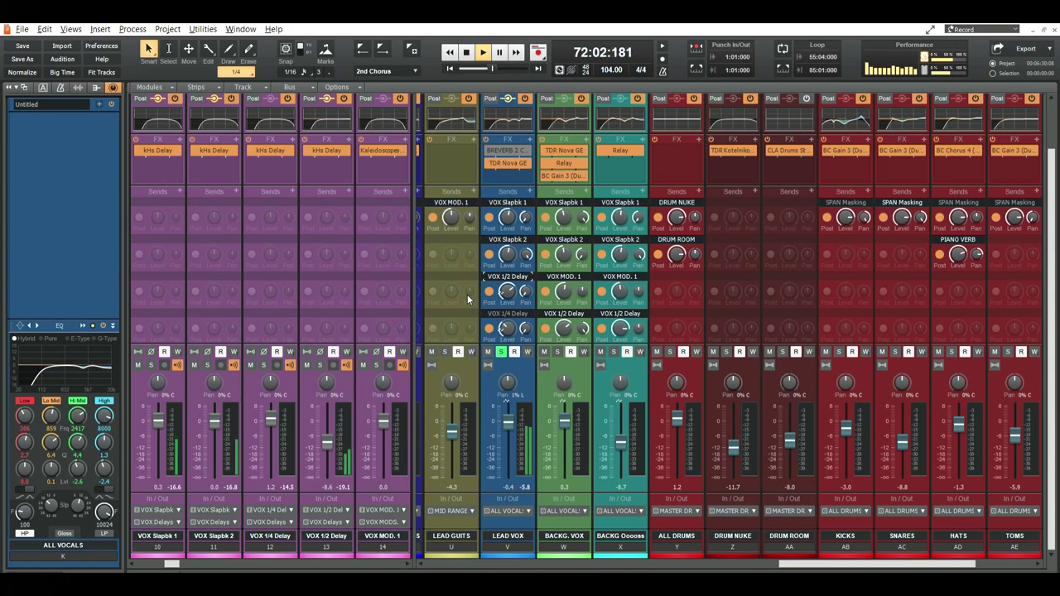
Drop the VOX 1/2 Delay return to about -50 and replay the chorus
key(space)
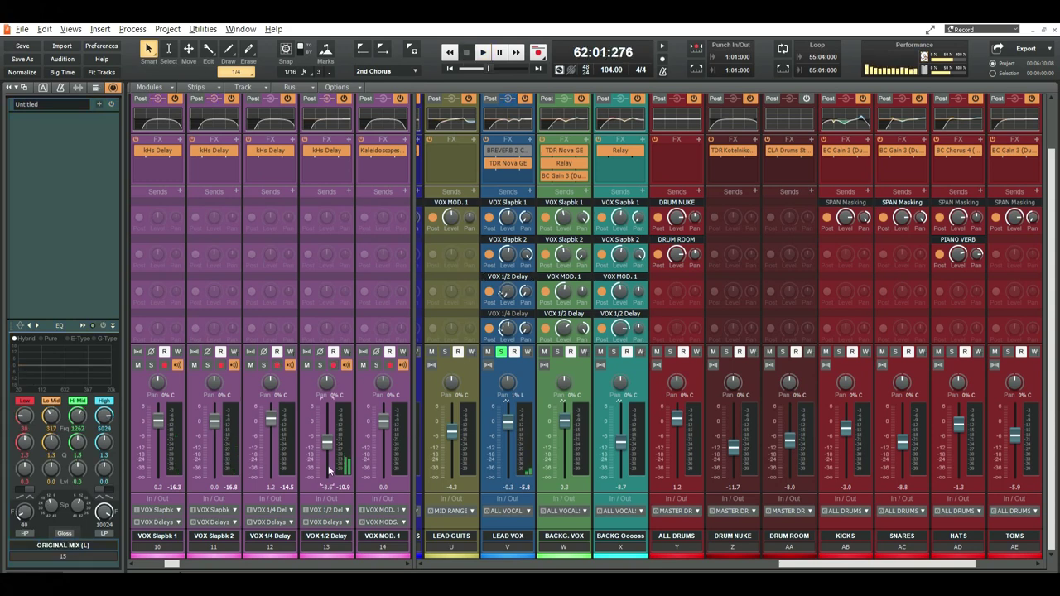
mouse_move(325, 437)
mouse_down()
mouse_move(327, 409)
mouse_move(327, 475)
mouse_move(327, 442)
mouse_up()
key(space)
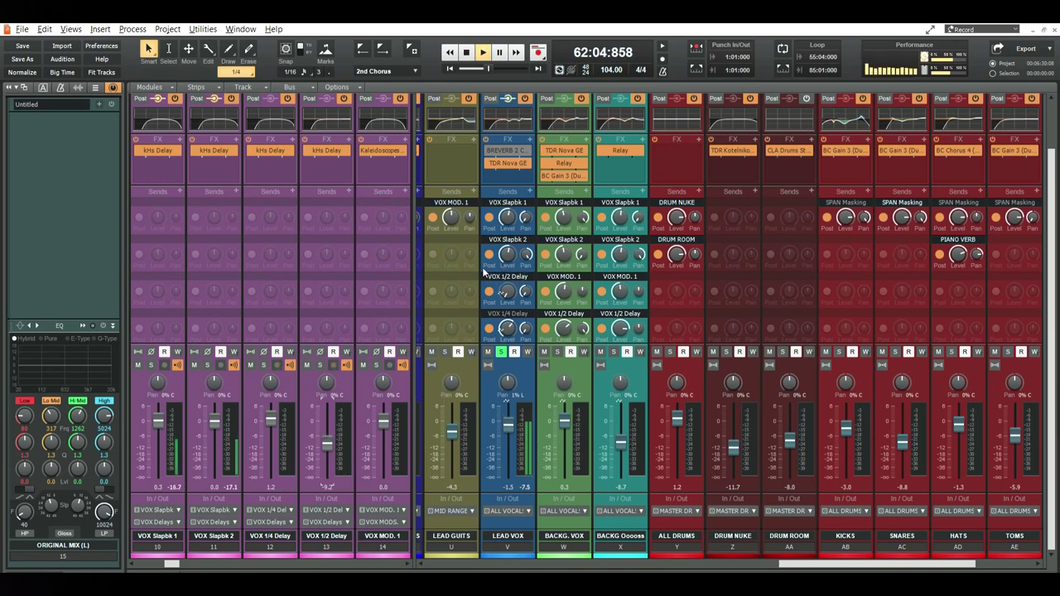
Select ALL VOCALS and unsolo LEAD VOX so the whole mix plays, then stop
click(487, 309)
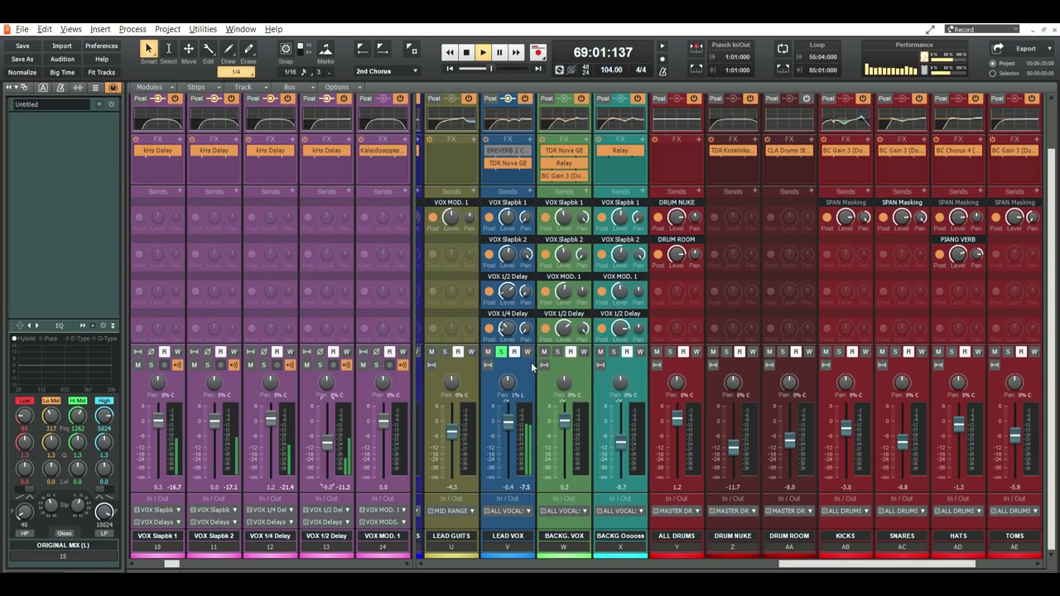
click(500, 352)
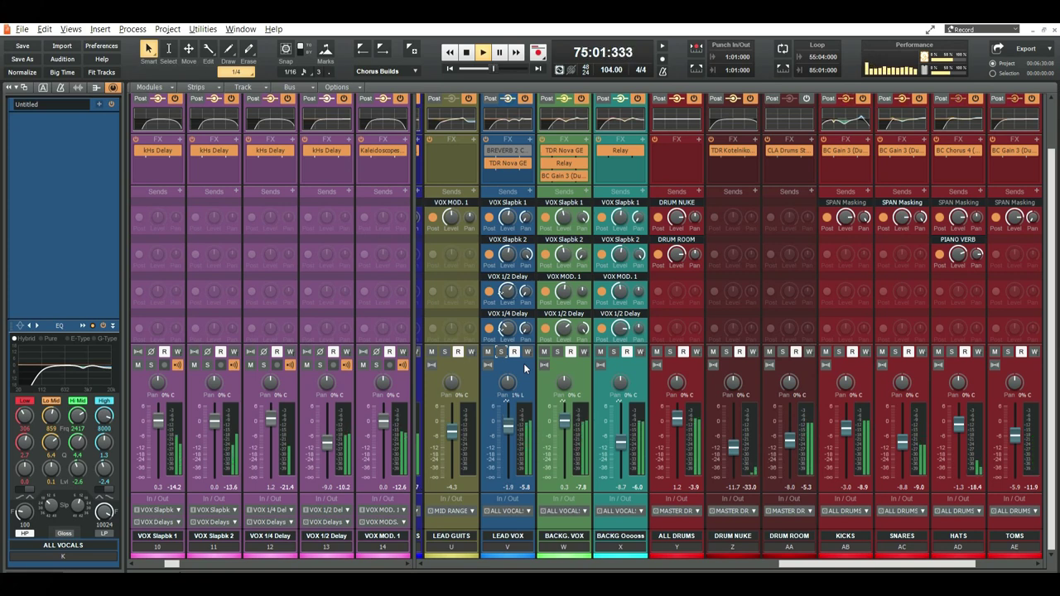
key(space)
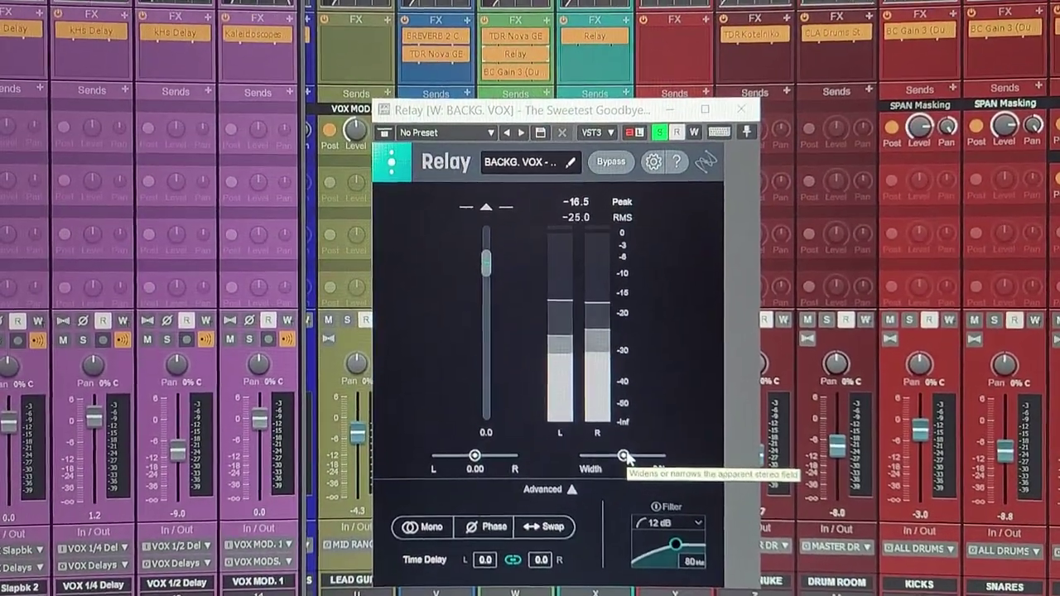
Sweep the BACKG. VOX Relay width between -100% and 100%, settling at 51%
drag(619, 452, 620, 452)
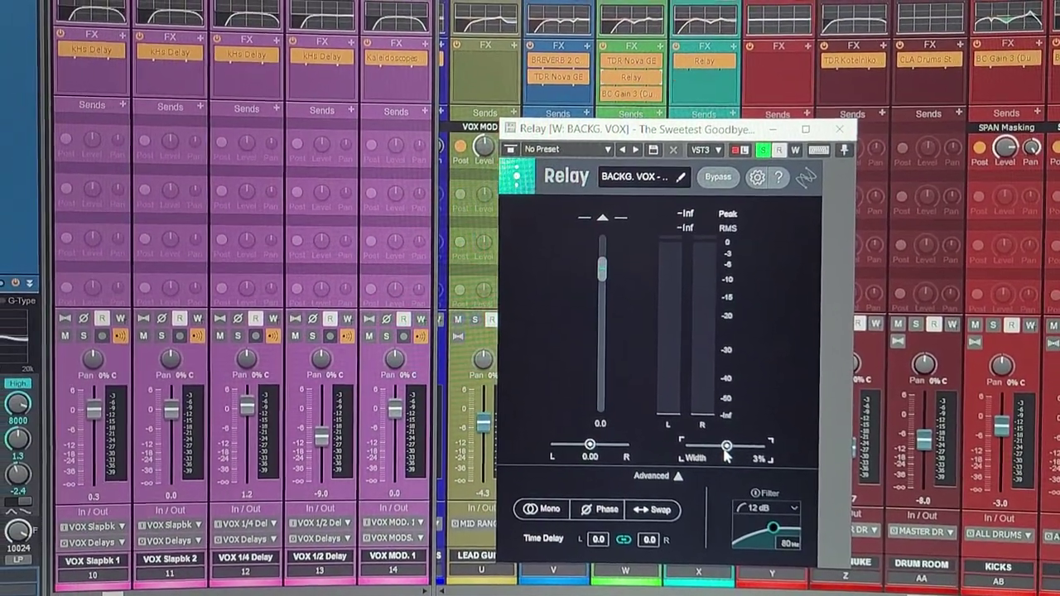
drag(729, 451, 786, 458)
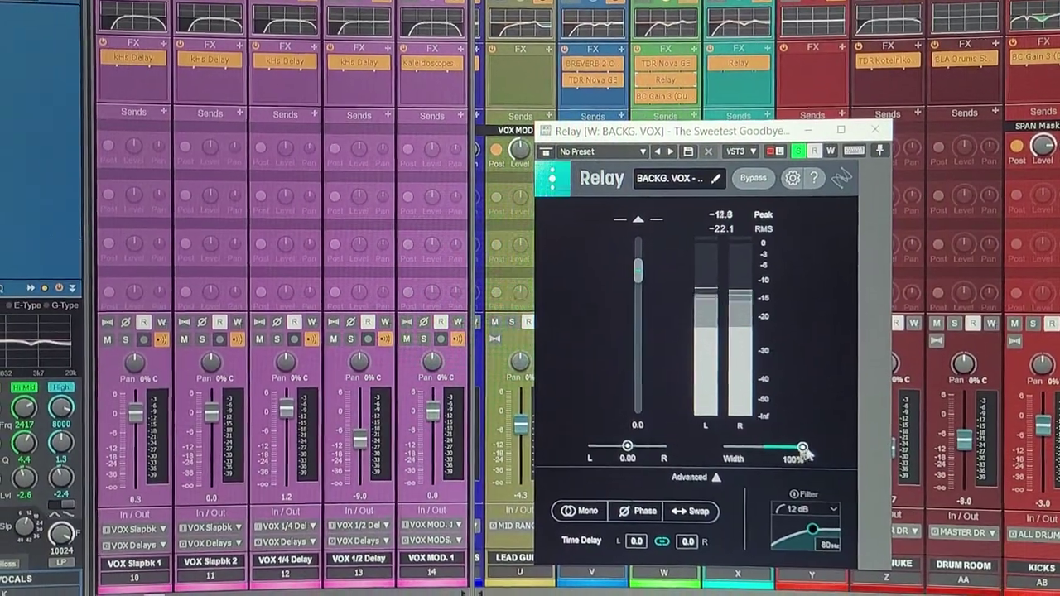
drag(788, 457, 624, 469)
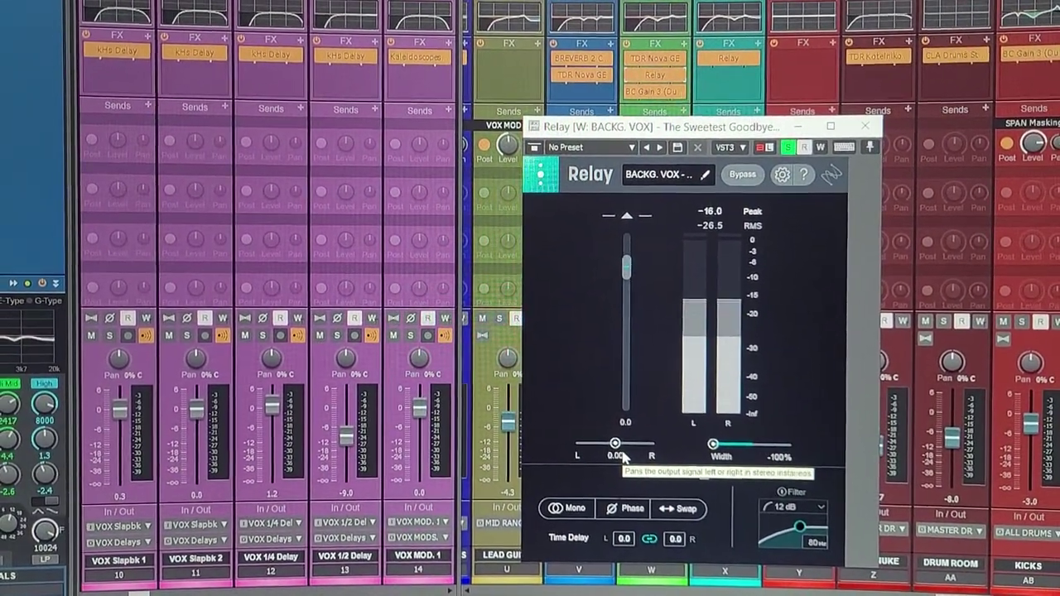
drag(710, 445, 788, 444)
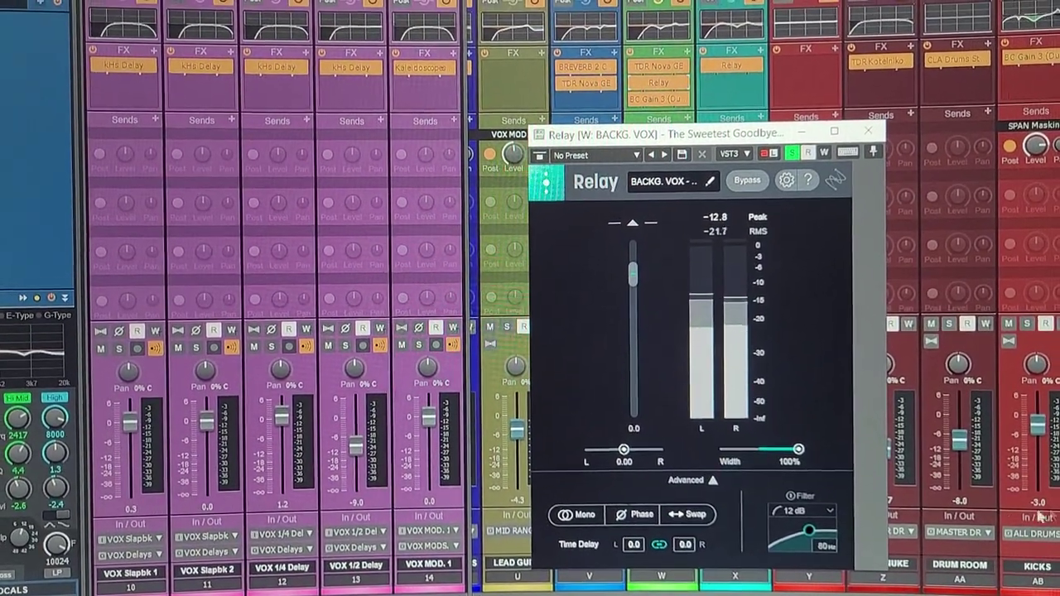
drag(798, 449, 760, 447)
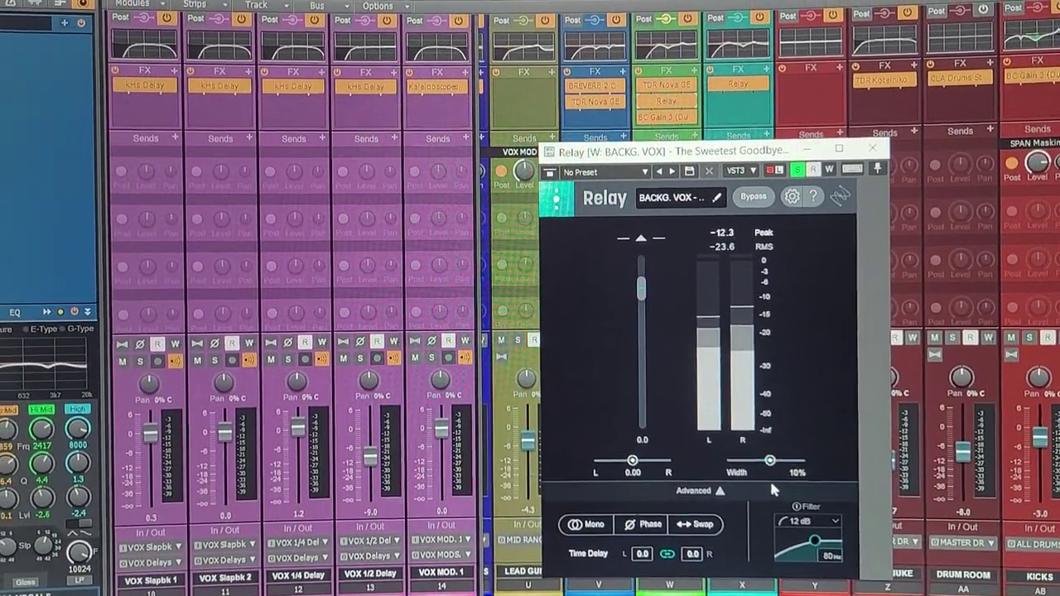
drag(770, 484, 787, 486)
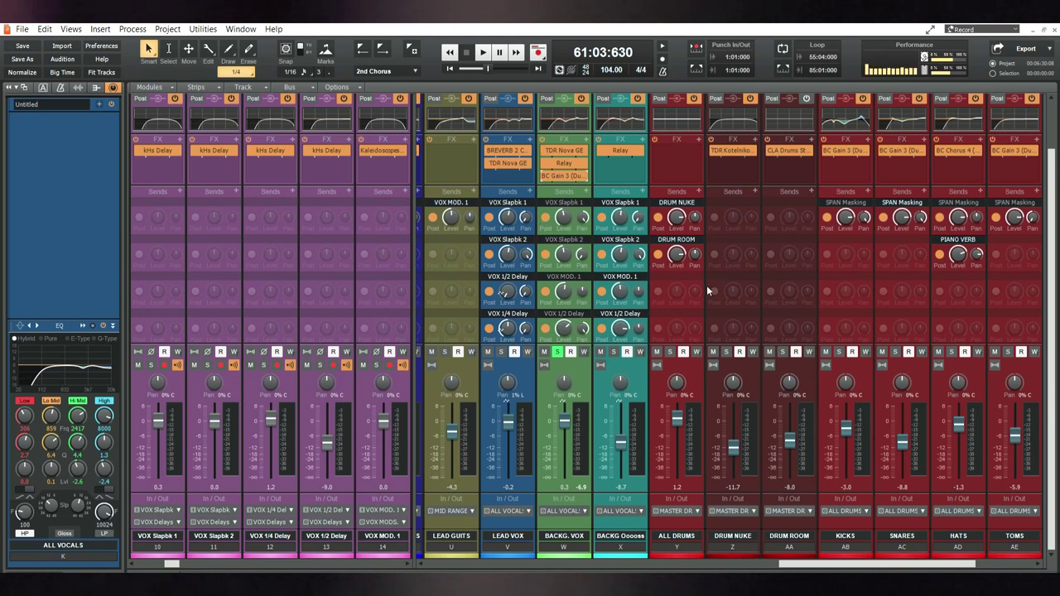
Play the widened background vocals, then solo LEAD VOX alongside BACKG. VOX
key(space)
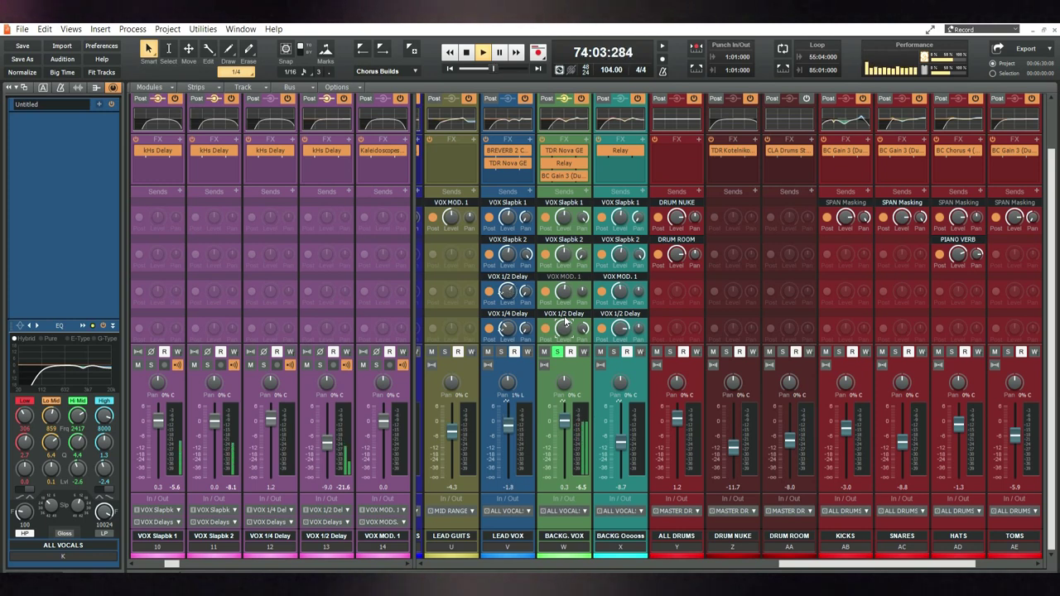
click(500, 351)
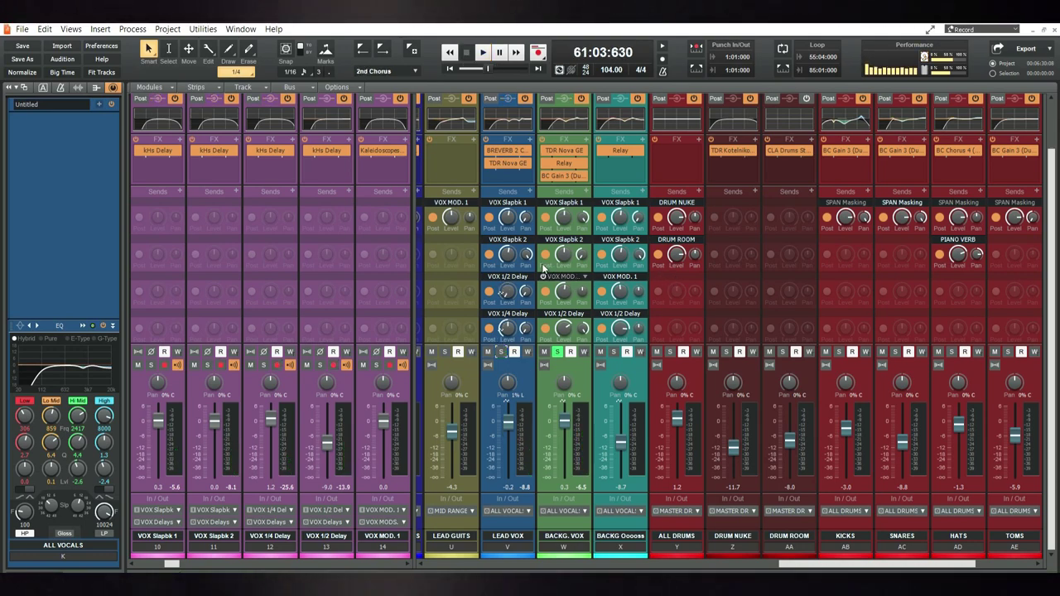
Play the 2nd Chorus with the vocals soloed, stopping back at 61:03:630
key(space)
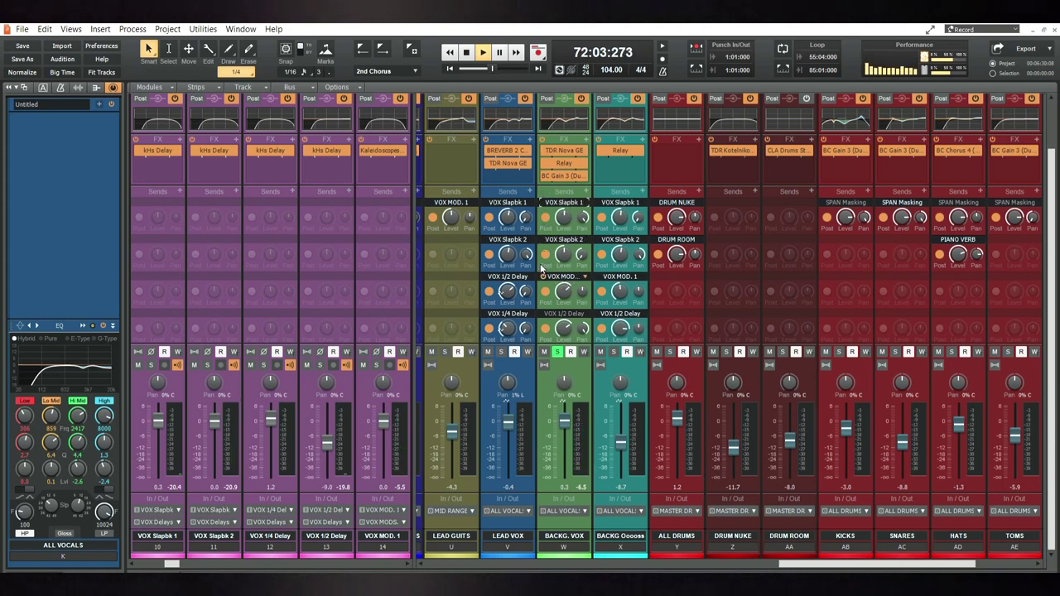
key(space)
Clear the LEAD VOX and BACKG. VOX solos, leaving only BACKG Oooos soloed
click(501, 351)
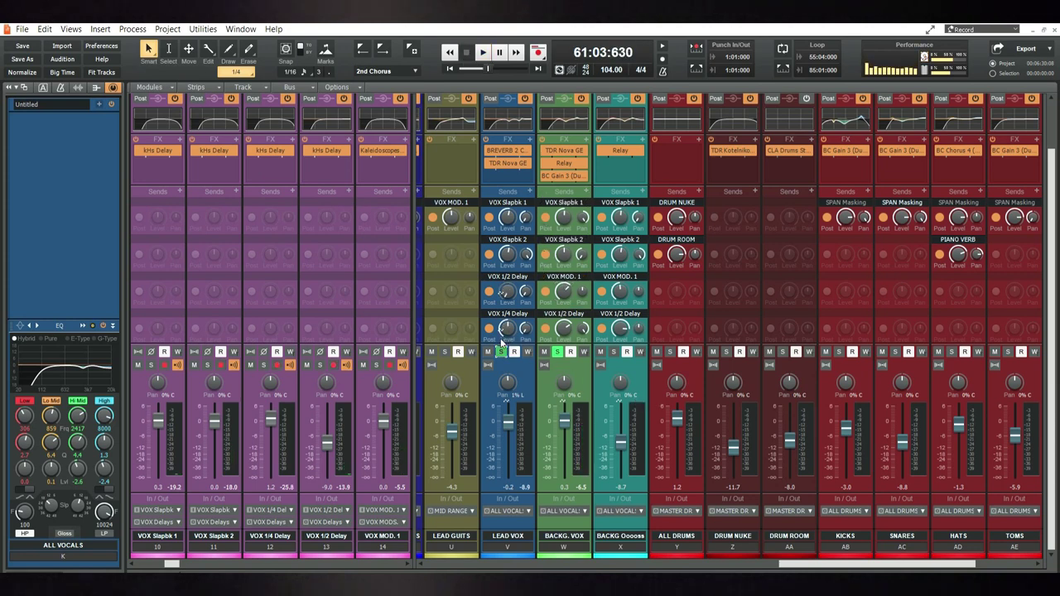
click(501, 351)
click(558, 351)
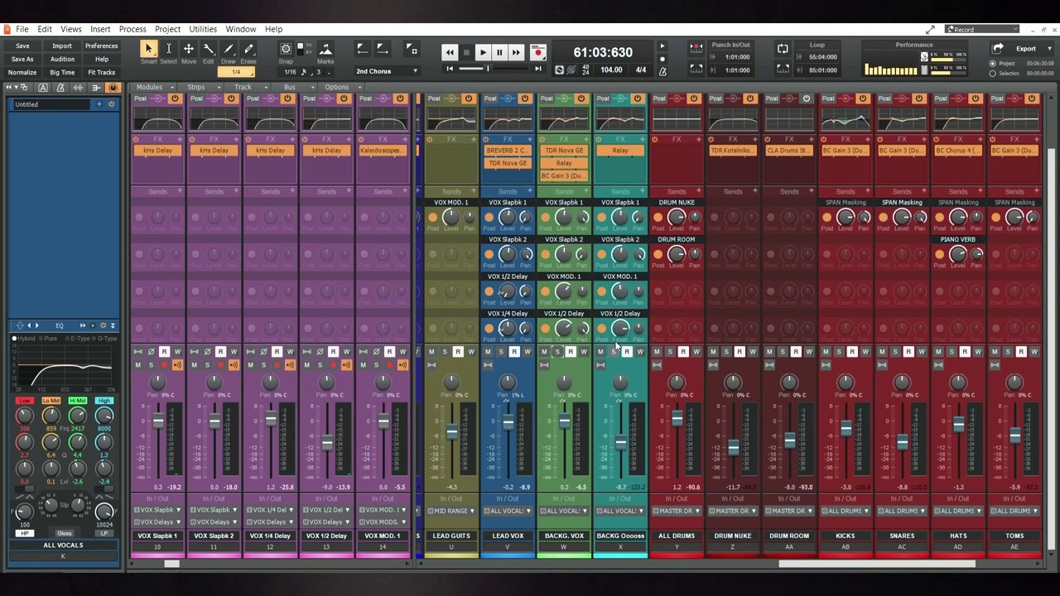
mouse_move(627, 145)
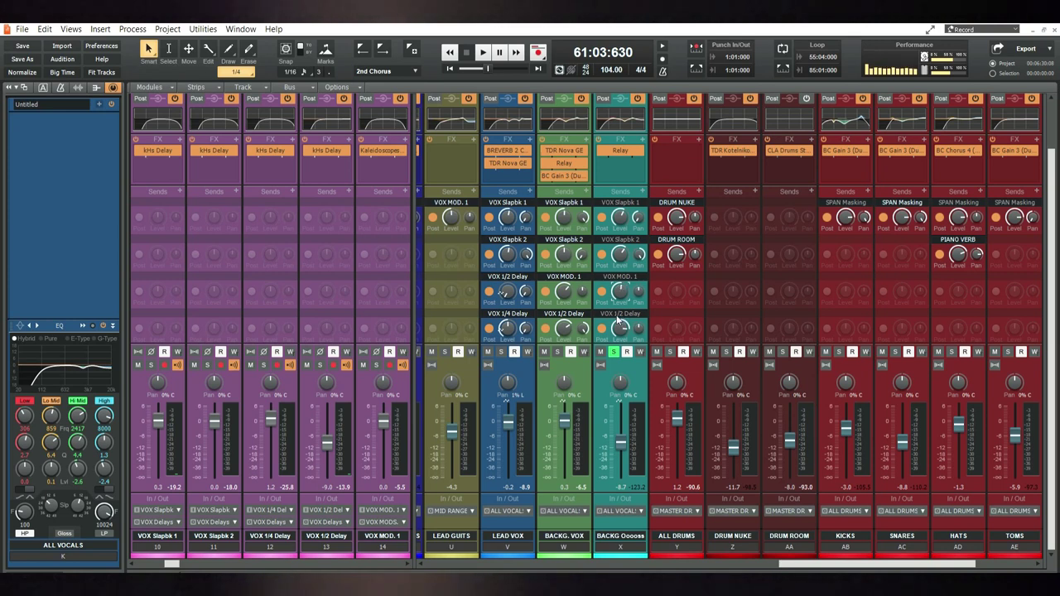
Play the song and add LEAD VOX and BACKG. VOX to the solo
key(space)
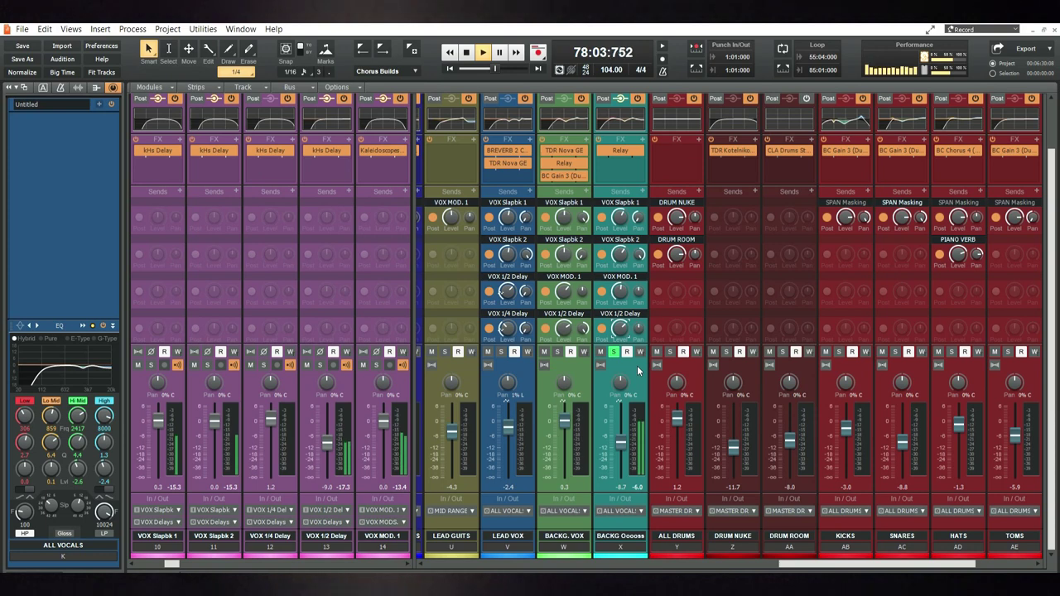
click(501, 351)
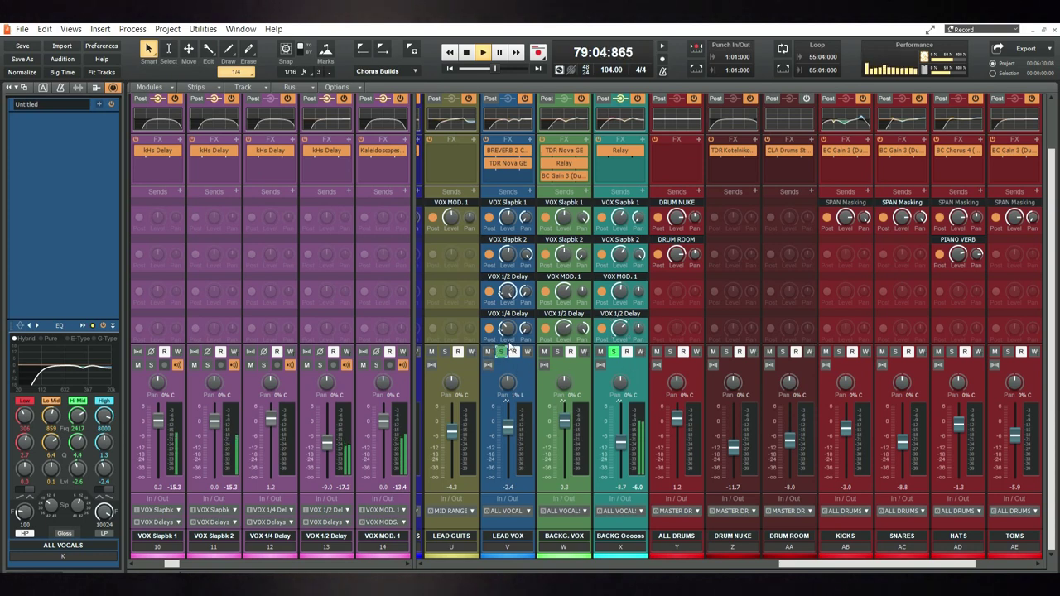
click(557, 351)
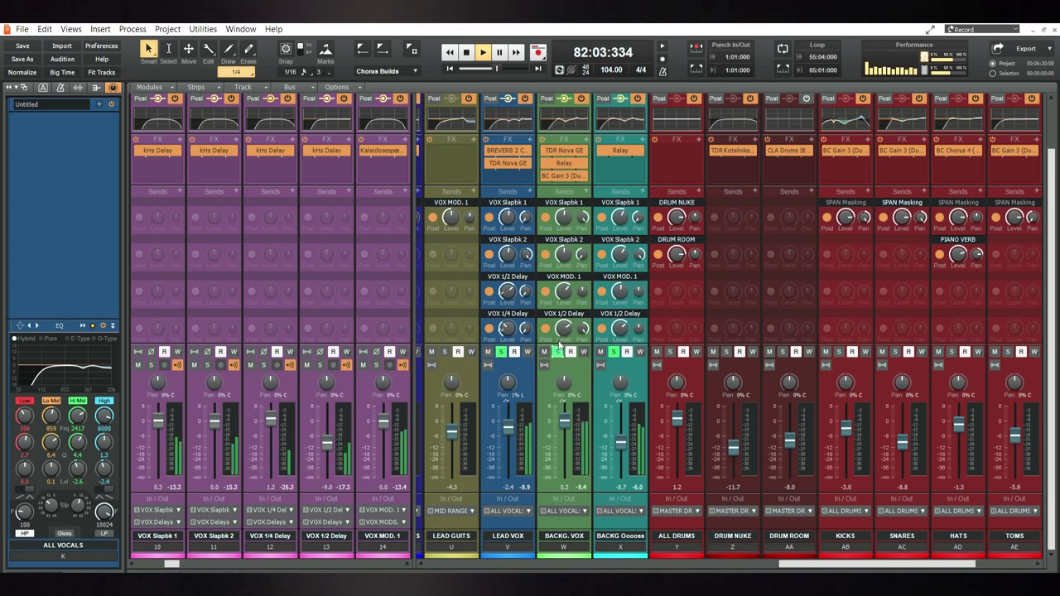
Unsolo LEAD VOX, BACKG. VOX and BACKG Oooos to hear the full mix
click(500, 351)
click(557, 351)
click(613, 351)
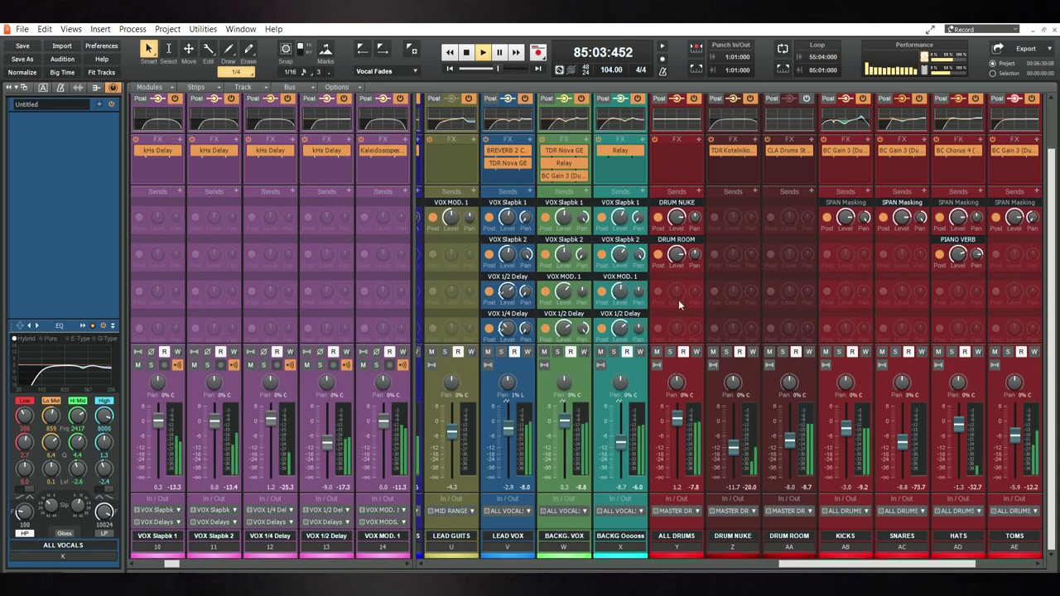